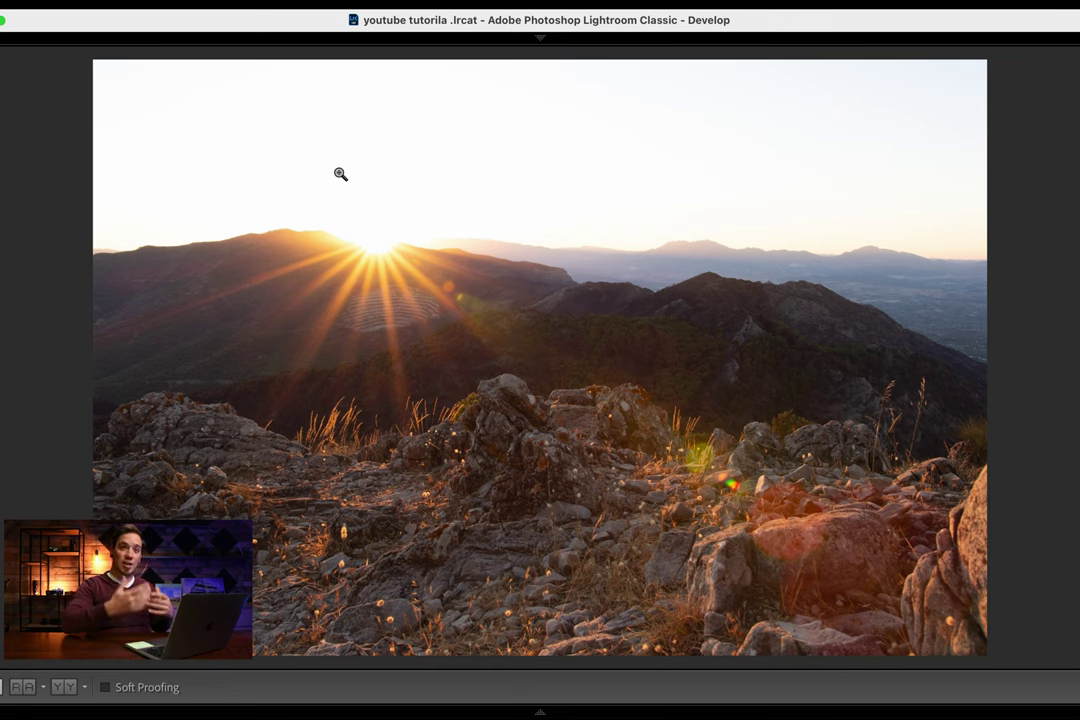
# Compare the finger-over-sun frame with the darker sunburst exposure DSC_4512.NEF in the filmstrip.
pyautogui.click(19, 690)
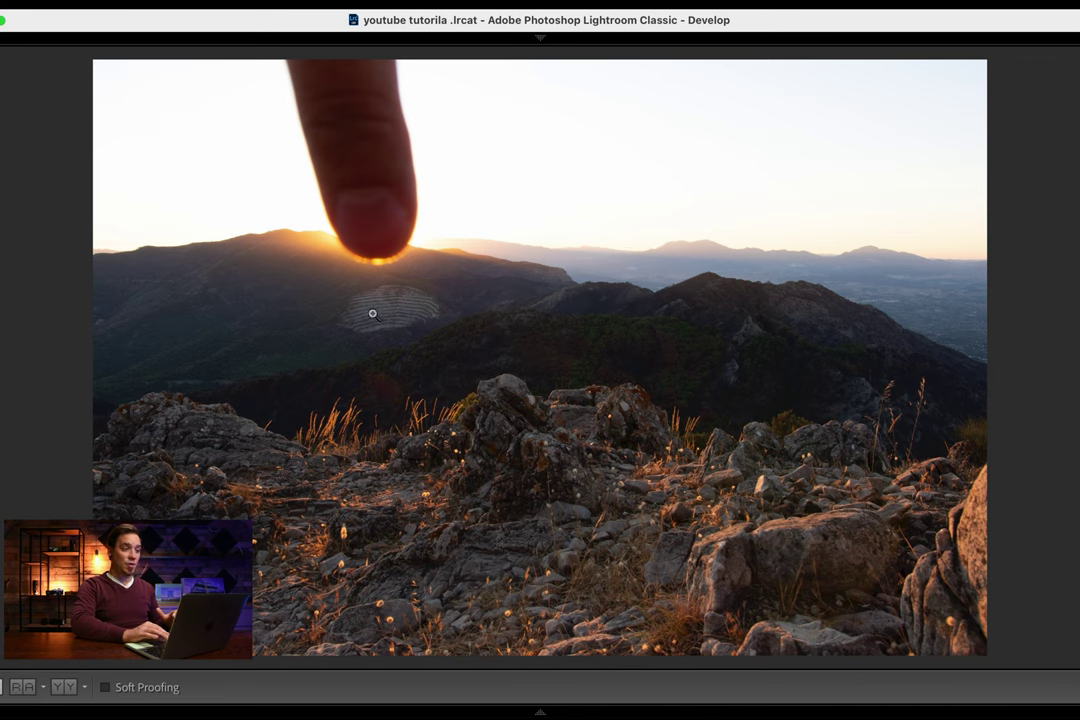
pyautogui.moveTo(127, 712)
pyautogui.click(125, 683)
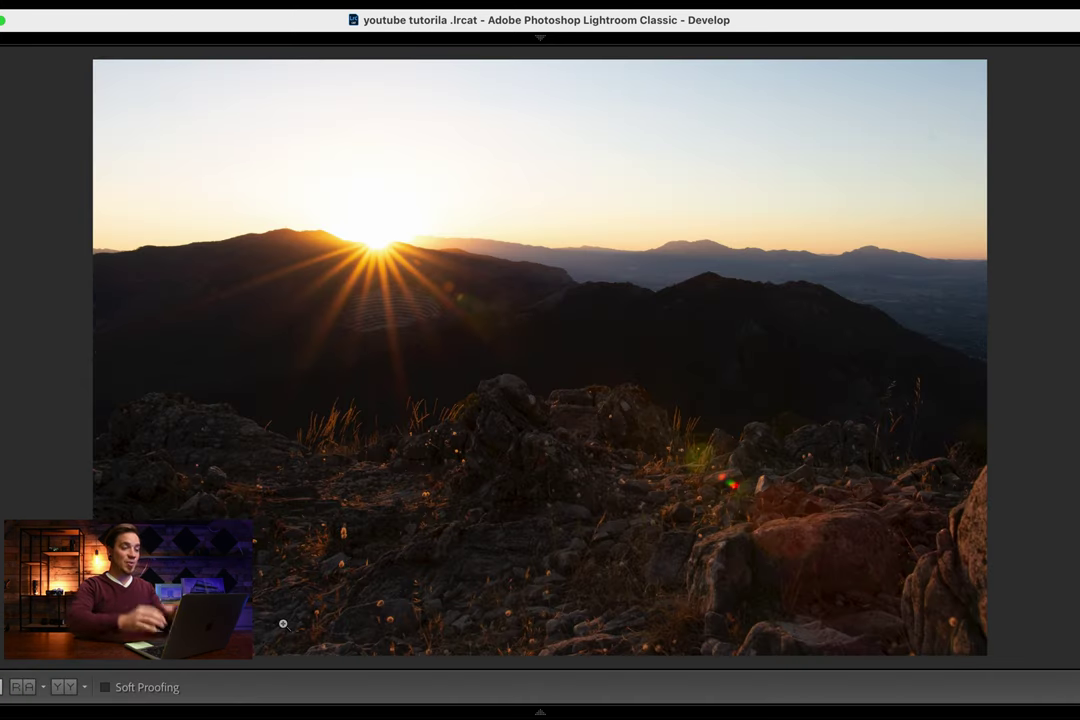
pyautogui.moveTo(231, 713)
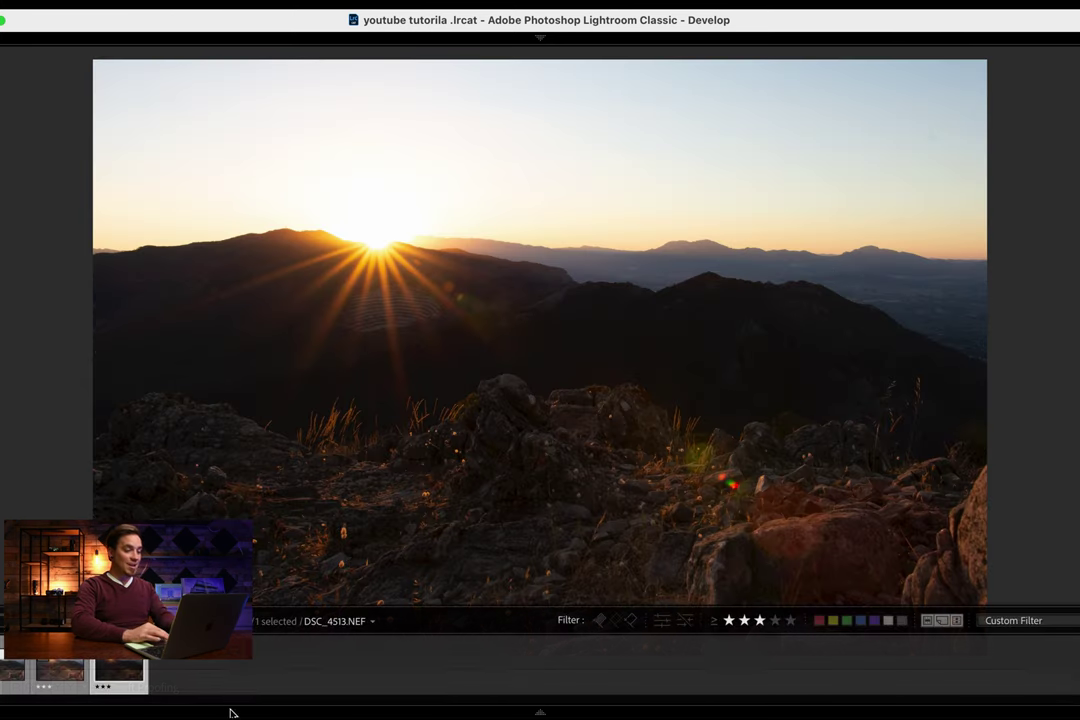
# On the finger-over-sun shot, lower highlights, darken blacks using the clipping preview, and boost vibrance and contrast.
pyautogui.click(22, 680)
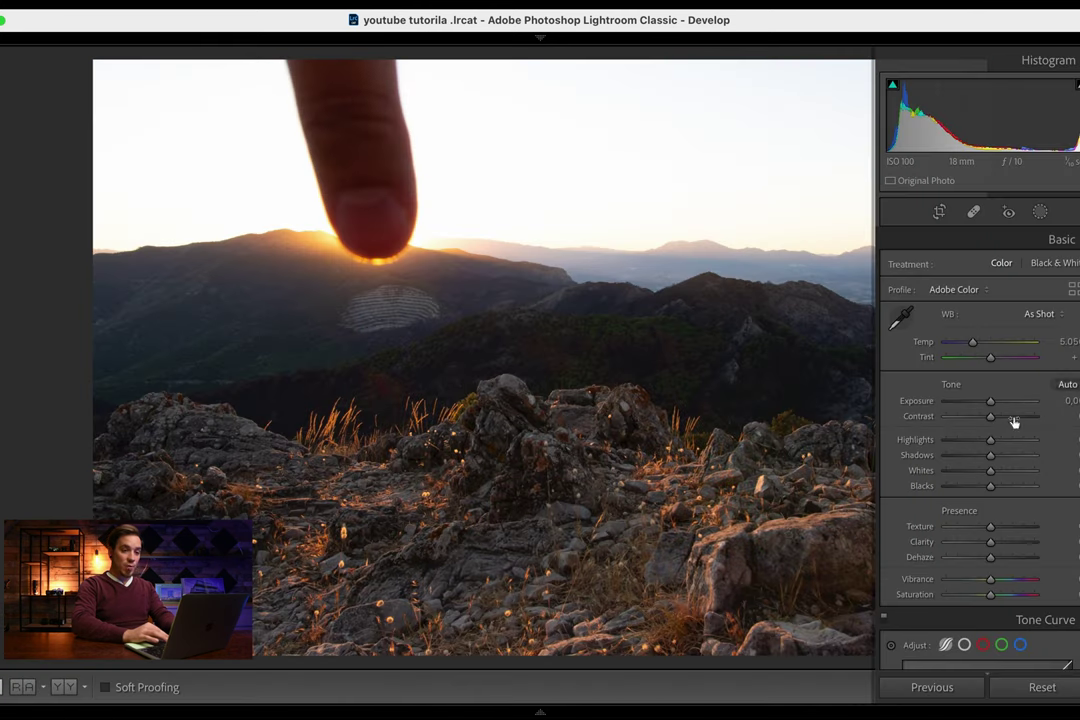
pyautogui.moveTo(990, 443); pyautogui.dragTo(977, 477)
pyautogui.press('alt')
pyautogui.moveTo(992, 488); pyautogui.dragTo(989, 493)
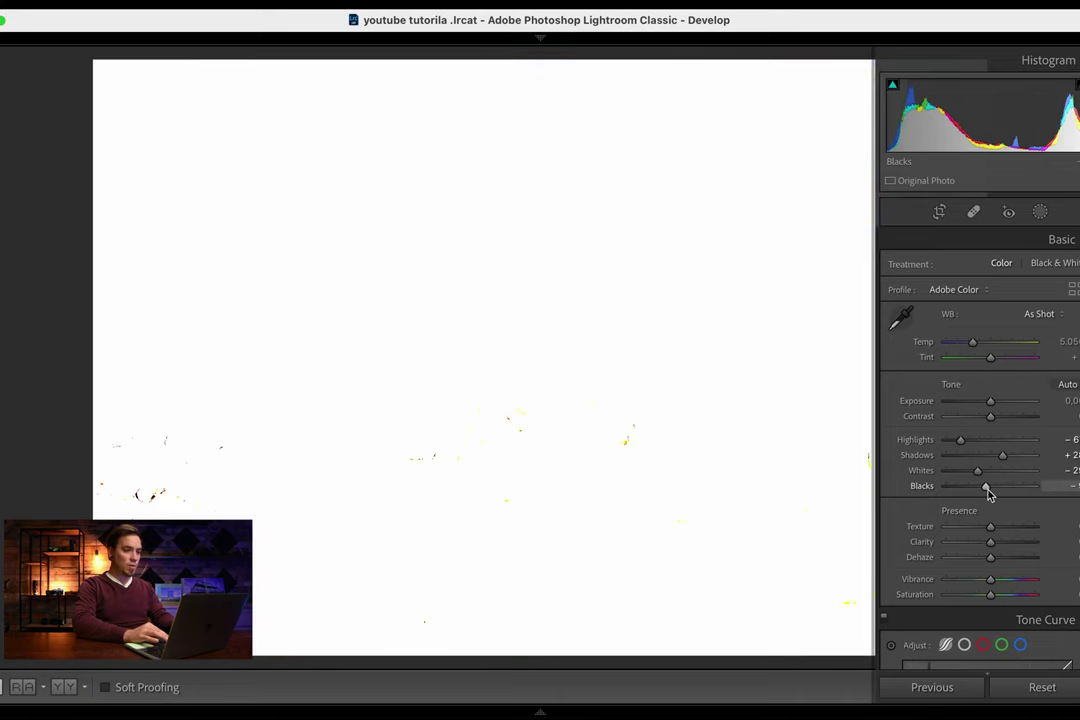
pyautogui.moveTo(988, 494); pyautogui.dragTo(986, 494)
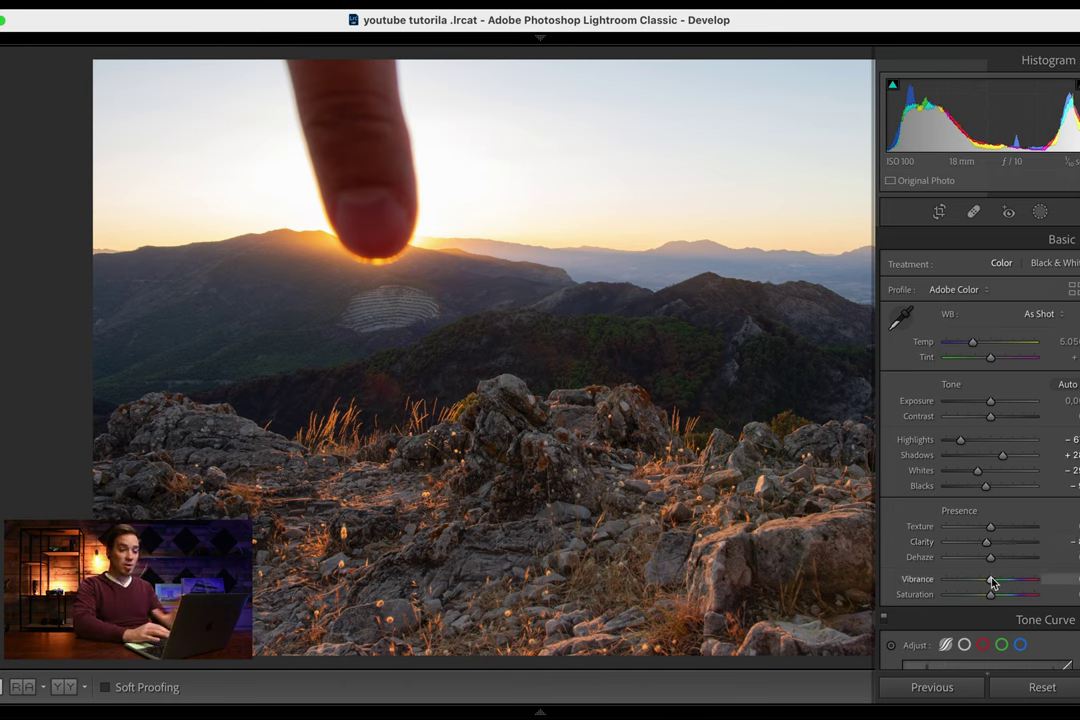
pyautogui.moveTo(991, 583); pyautogui.dragTo(1001, 583)
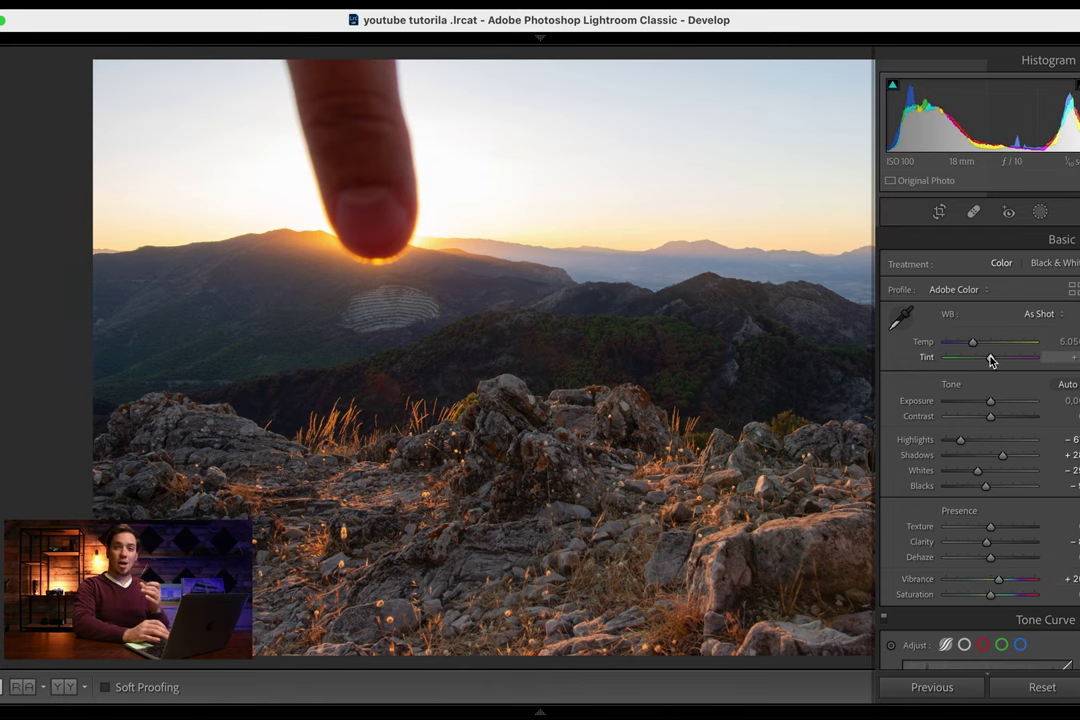
pyautogui.moveTo(991, 416); pyautogui.dragTo(1005, 421)
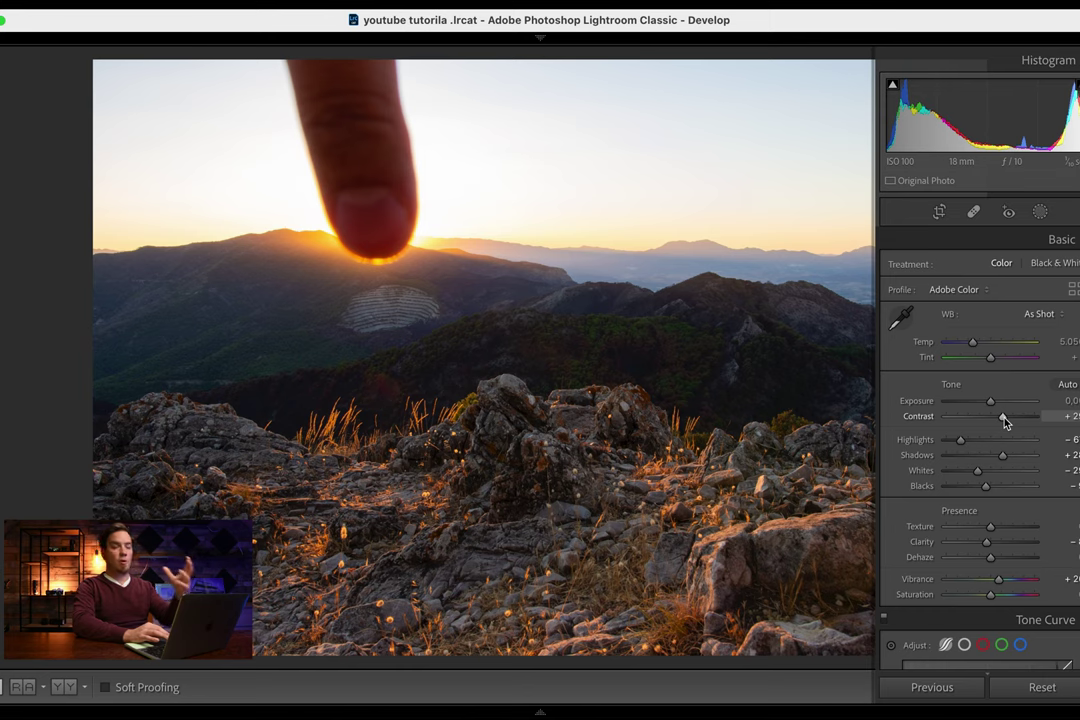
pyautogui.press('Tab')
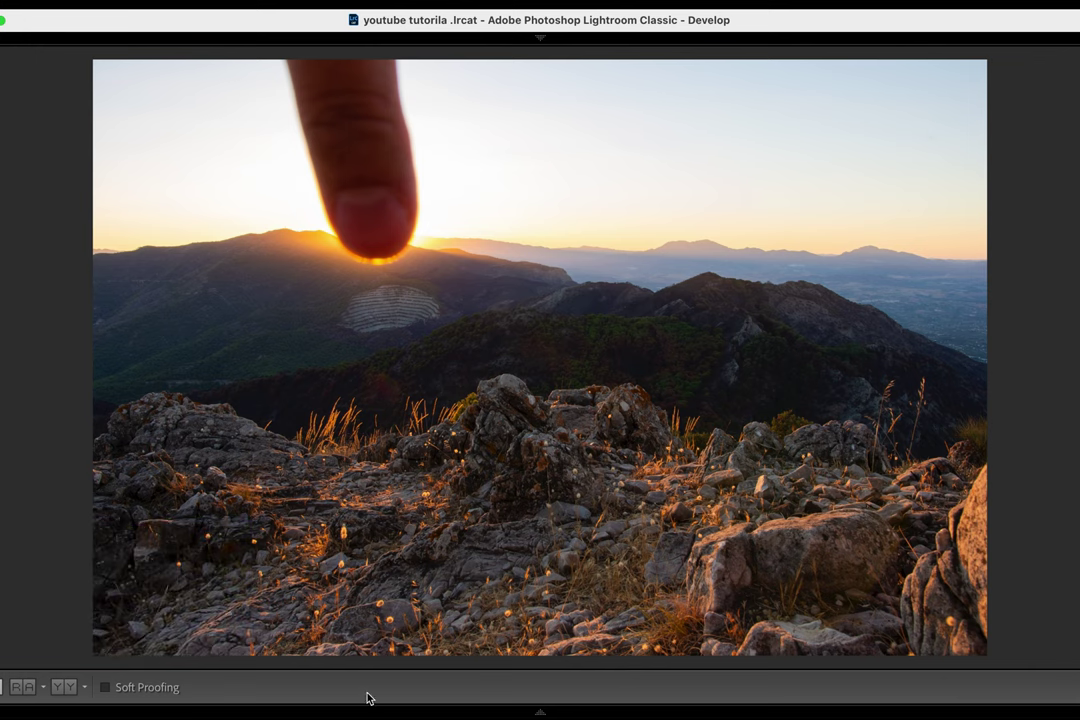
# Sync the finger shot's Basic edits onto the brighter sunburst exposure with Synchronize Settings.
pyautogui.moveTo(322, 713)
pyautogui.click(84, 691)
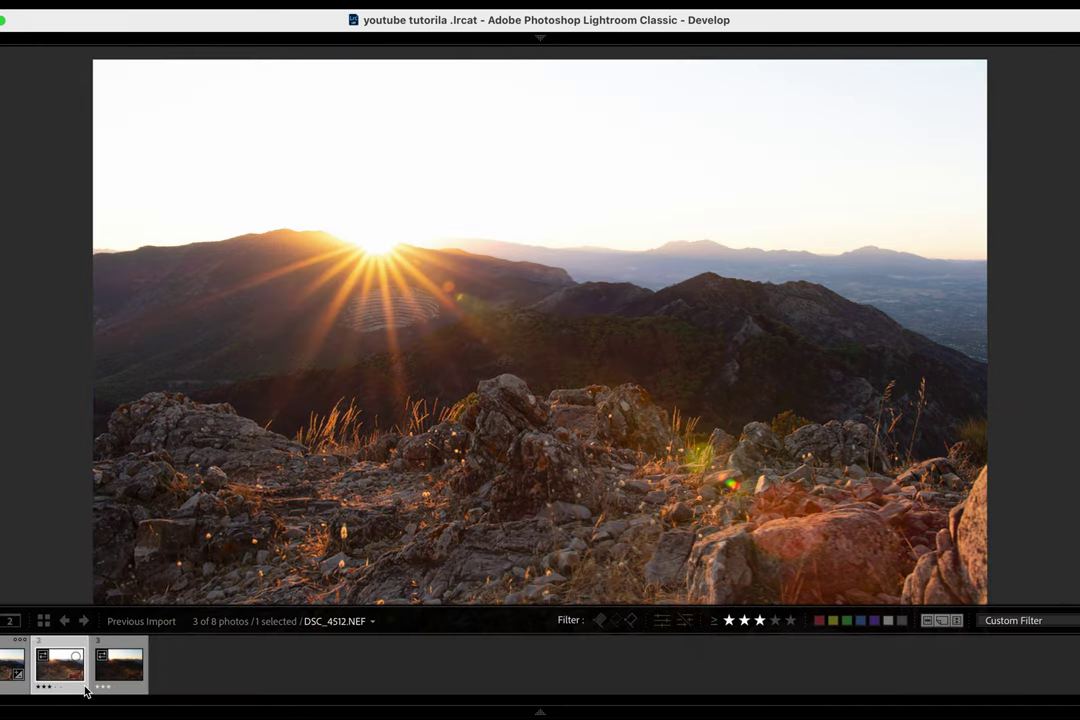
pyautogui.click(25, 694)
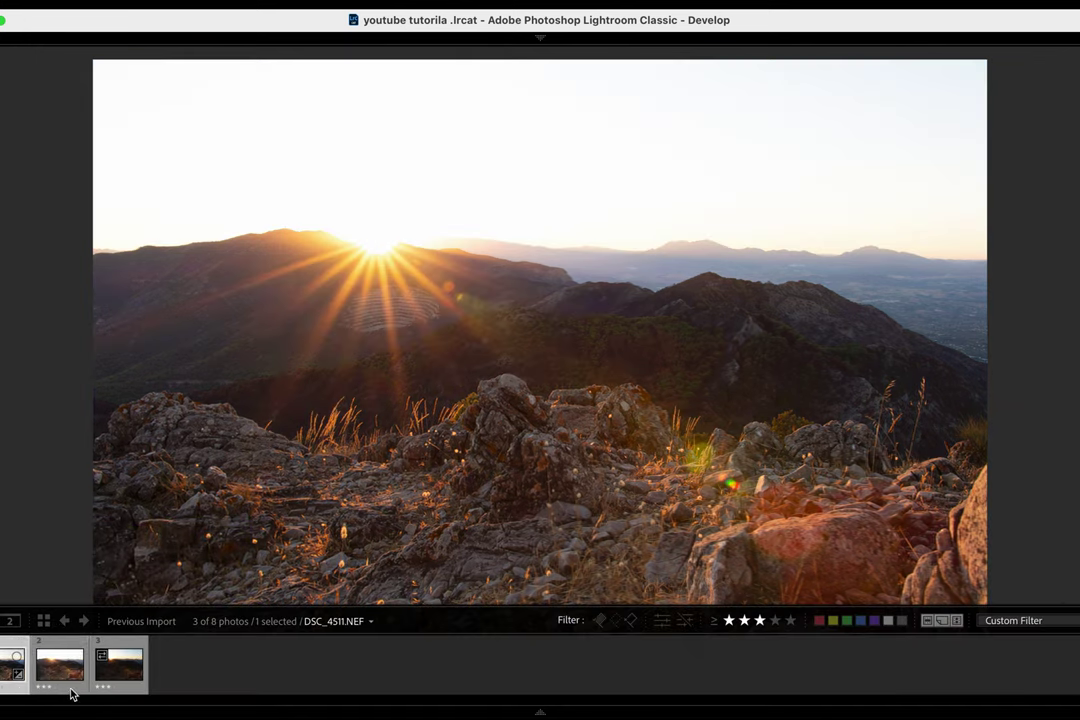
pyautogui.click(72, 693)
pyautogui.moveTo(945, 623)
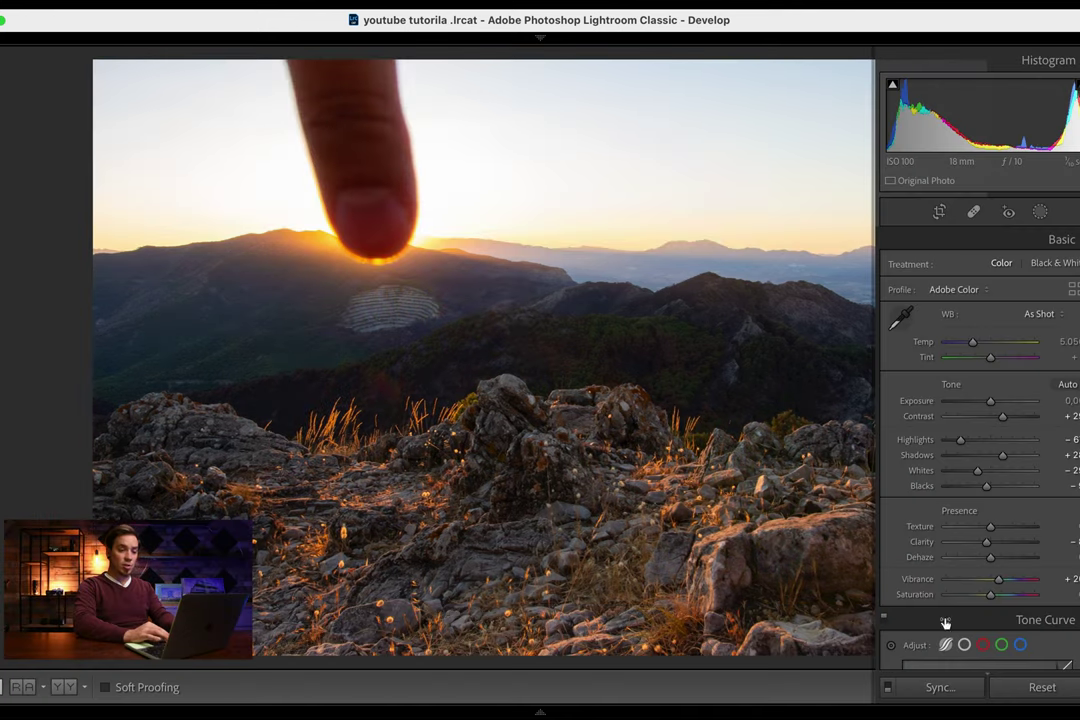
pyautogui.click(938, 688)
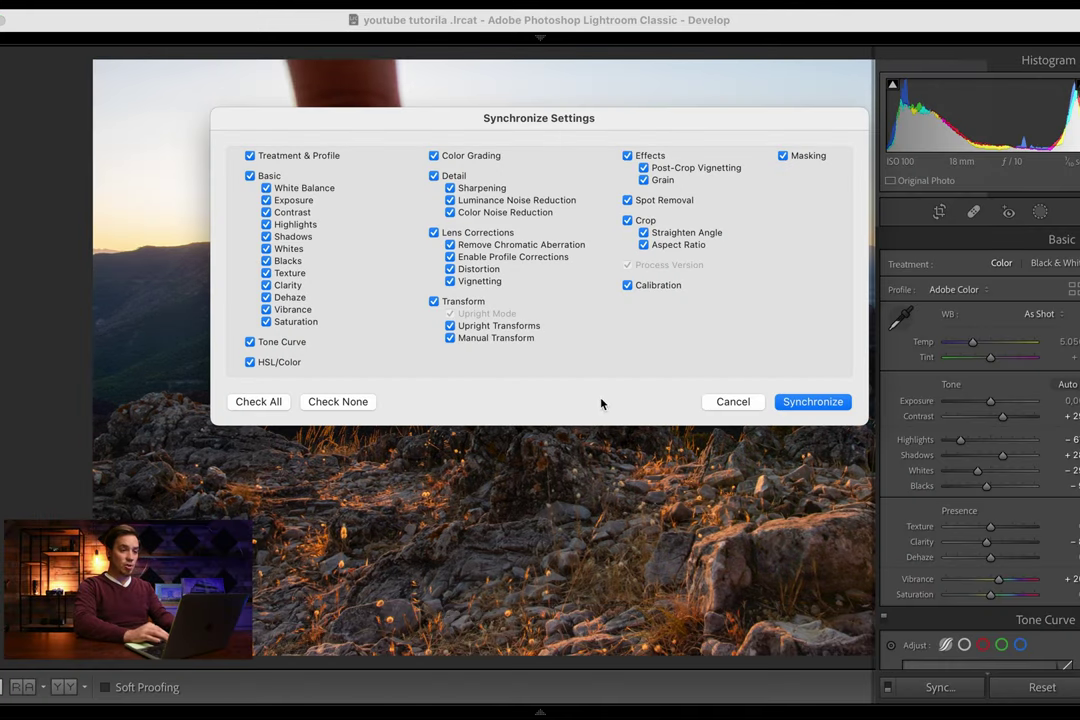
pyautogui.click(803, 402)
# Hide the panels and compare the synced sunburst shot with the finger-over-sun frame.
pyautogui.press('Tab')
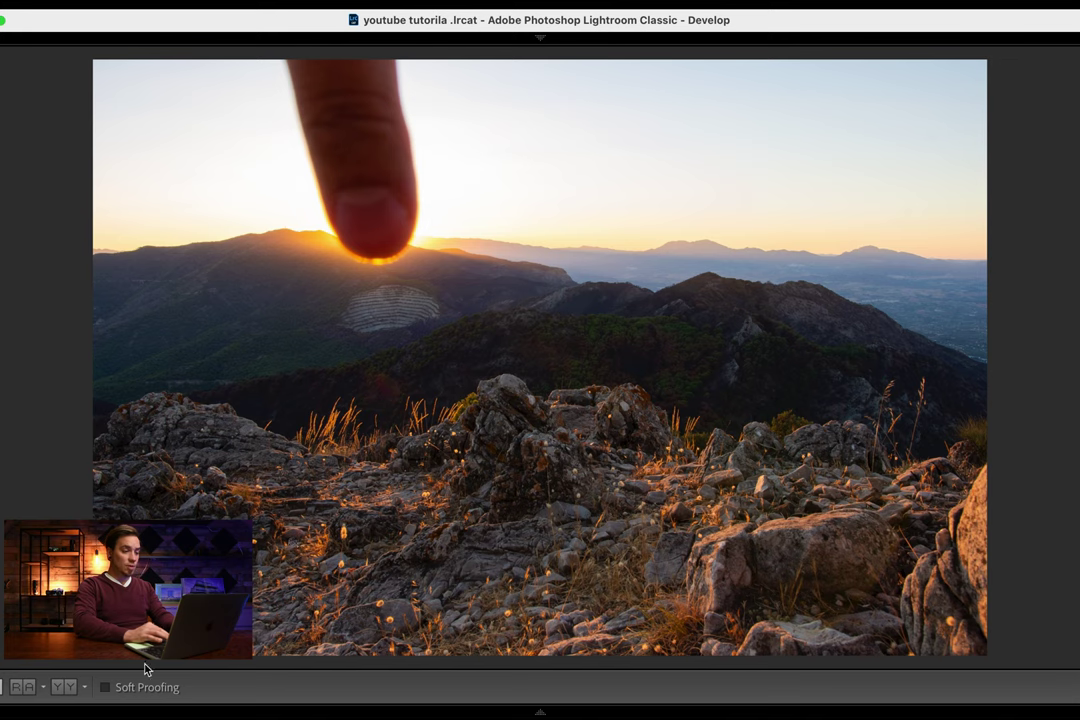
pyautogui.moveTo(92, 699)
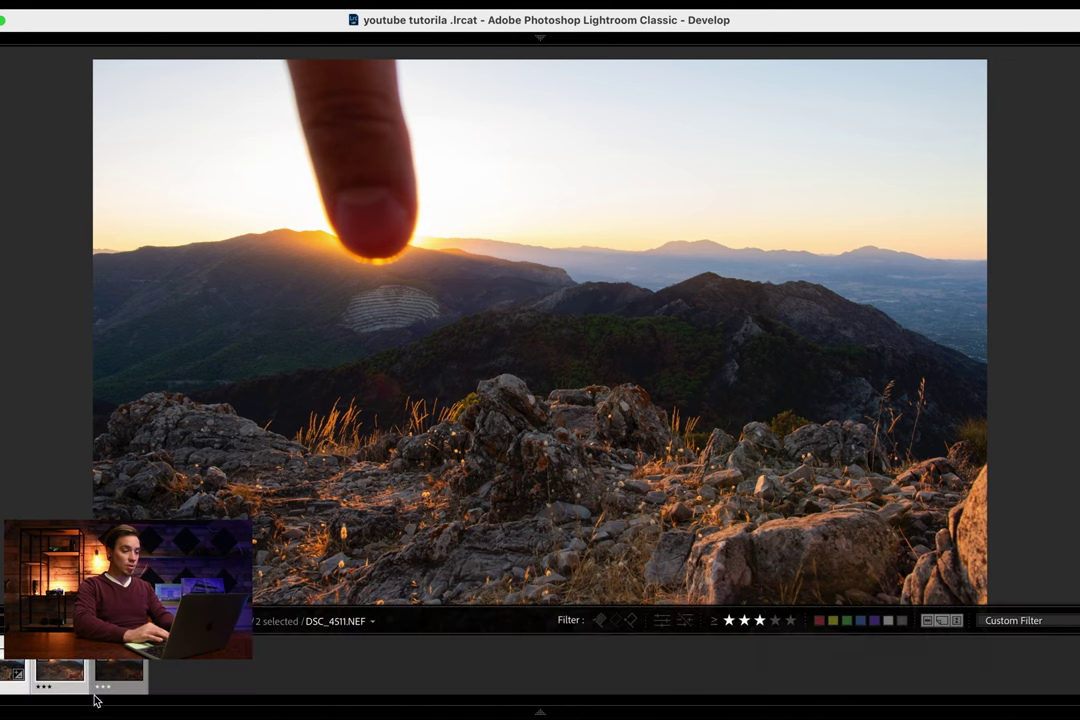
pyautogui.click(12, 690)
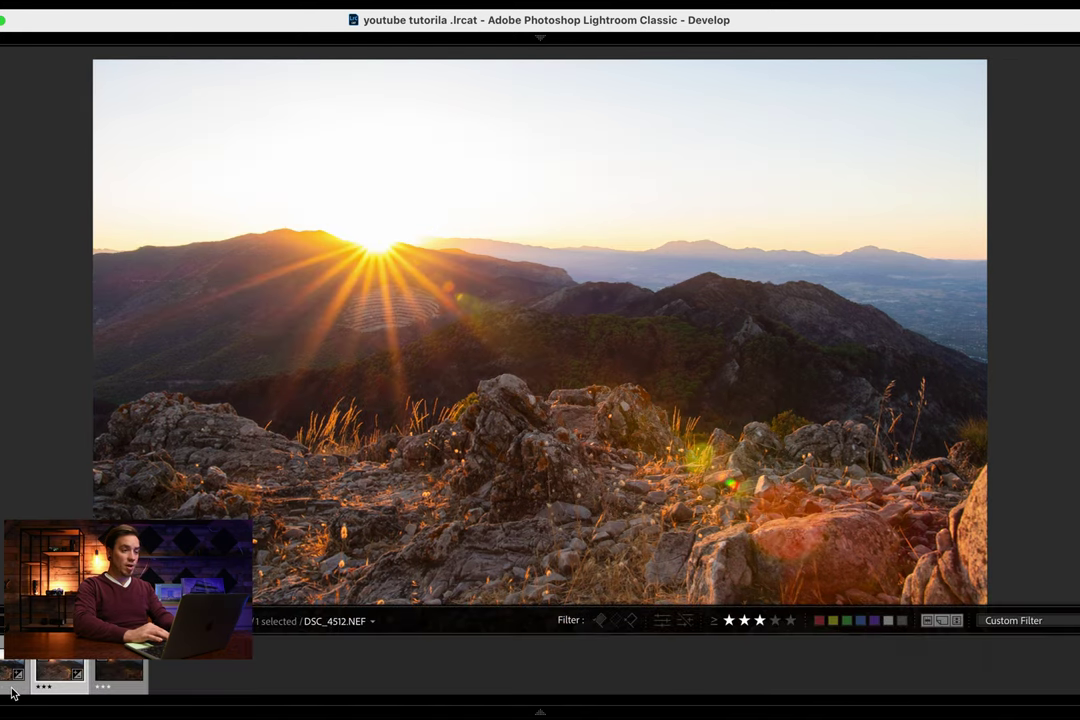
pyautogui.click(97, 697)
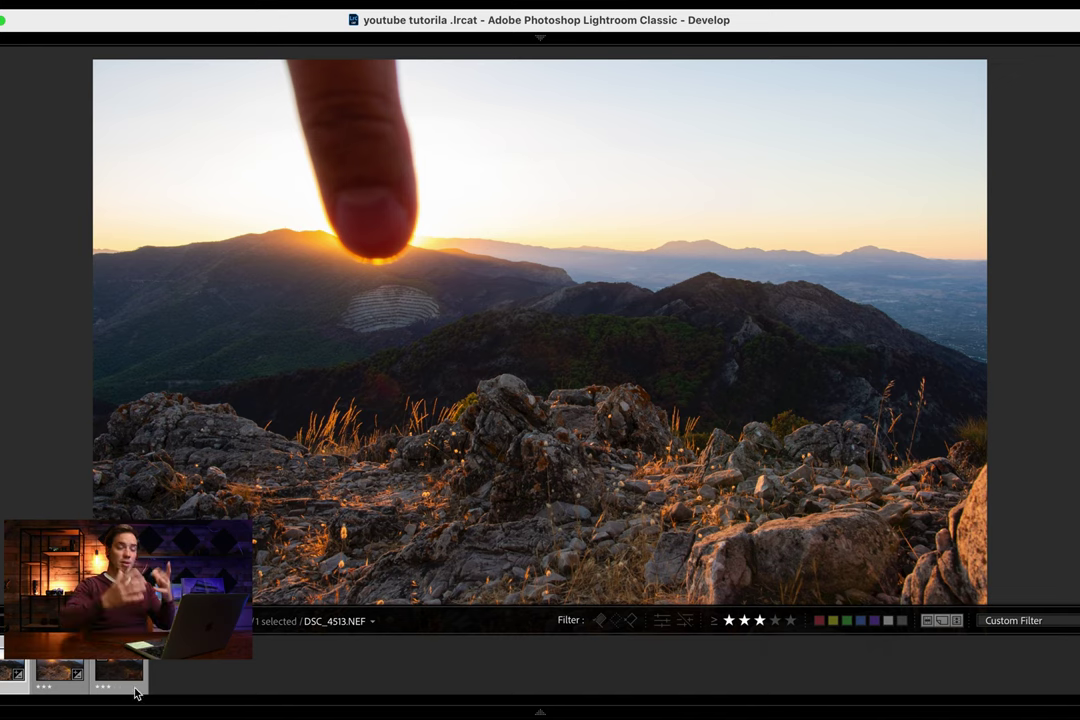
# Move to the darker sunburst exposure, lower its highlights and lift its shadows.
pyautogui.press('Left')
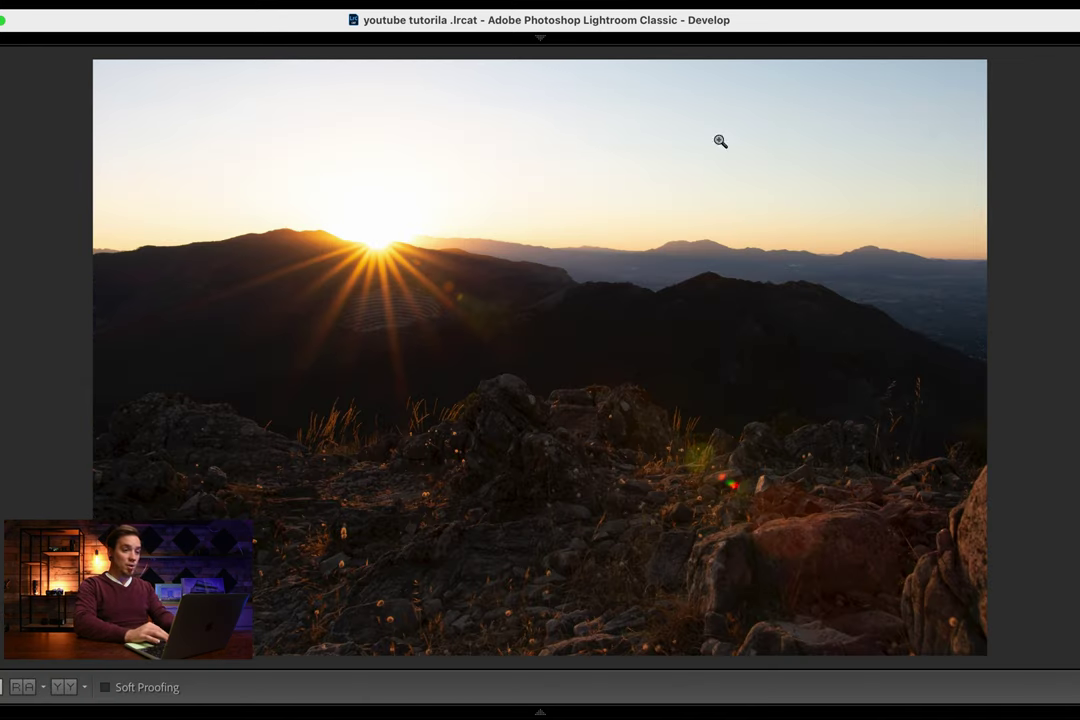
pyautogui.moveTo(1076, 300)
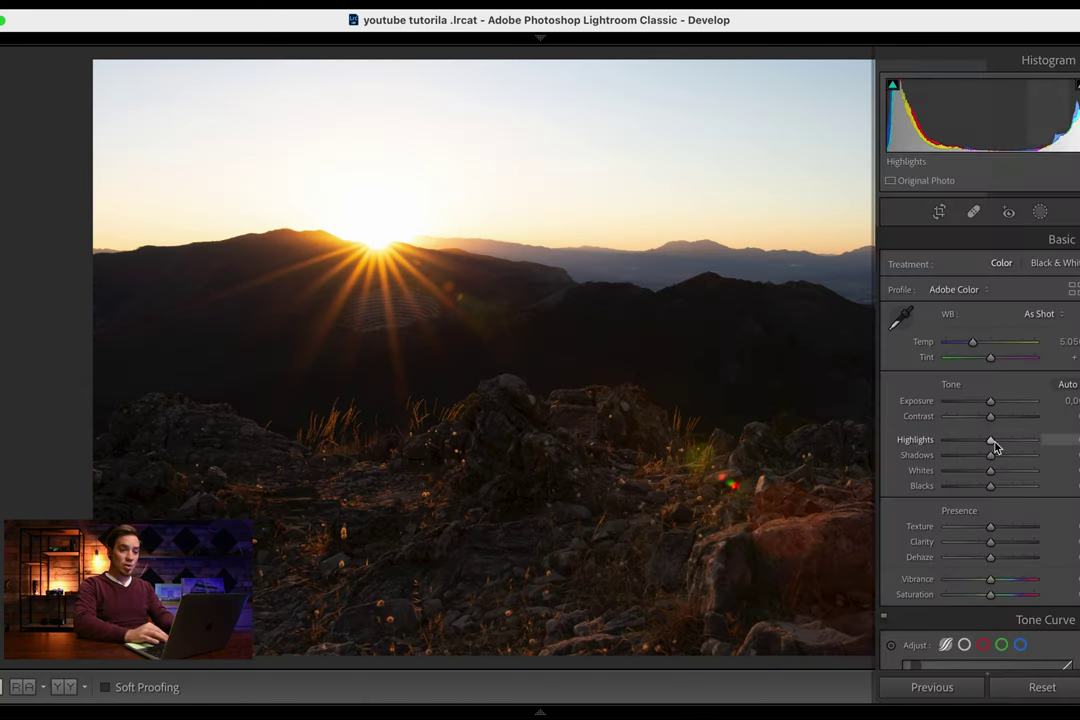
pyautogui.moveTo(990, 441); pyautogui.dragTo(955, 443)
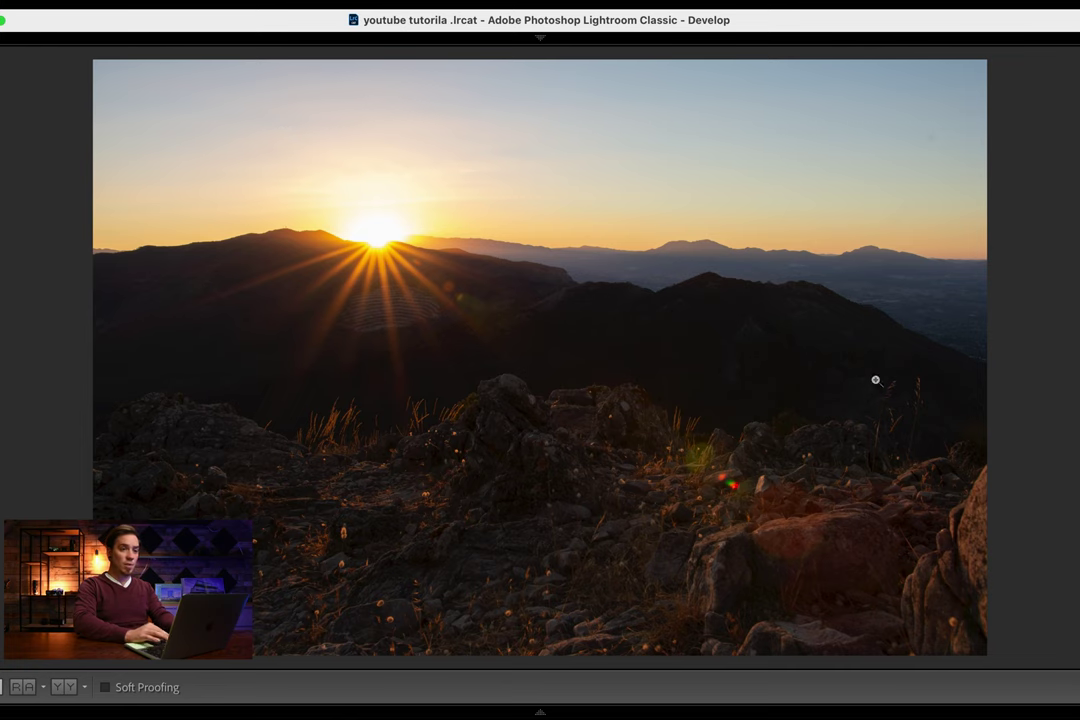
pyautogui.moveTo(1078, 380)
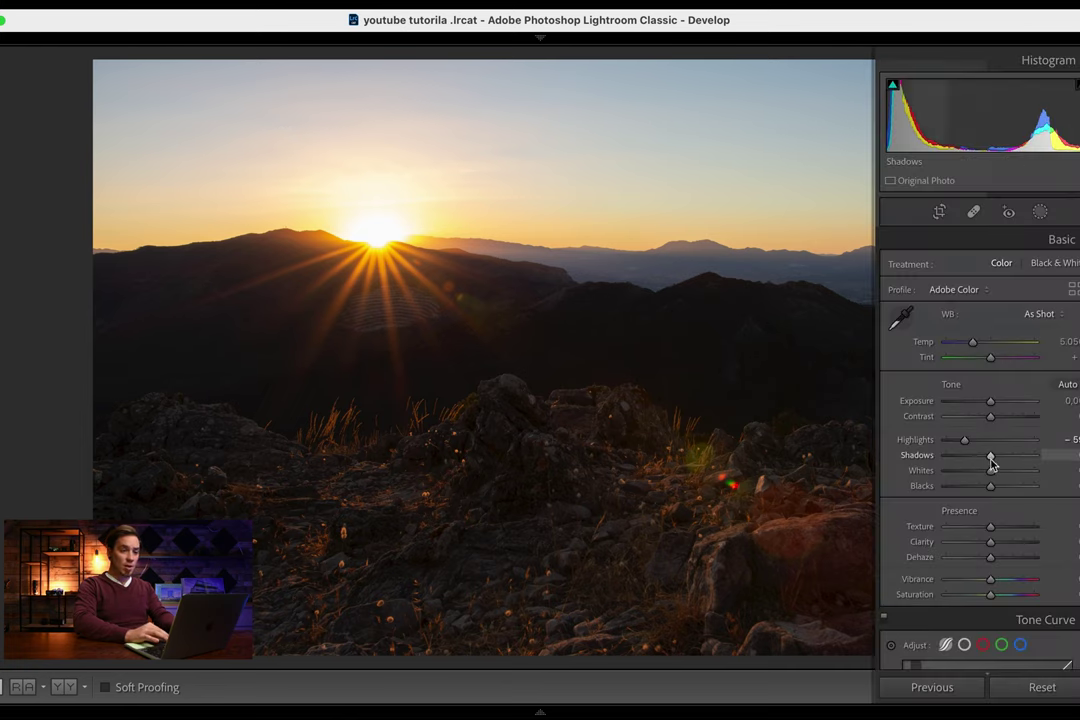
pyautogui.moveTo(991, 460); pyautogui.dragTo(1006, 461)
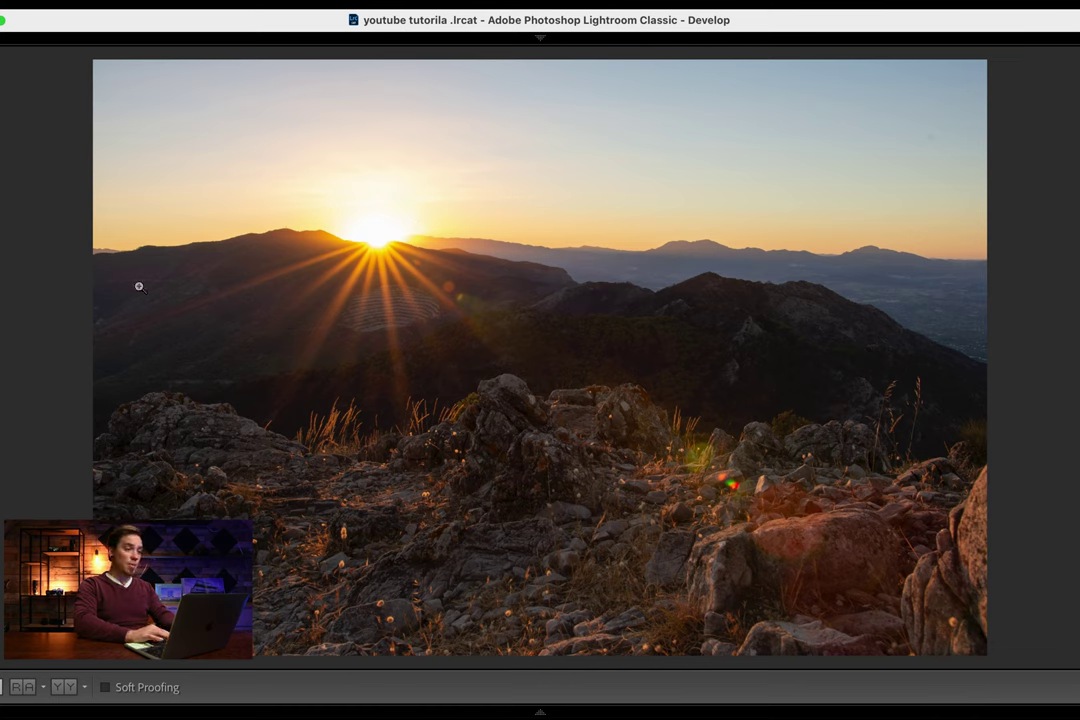
# Lower the whites, set the blacks, add vibrance and raise contrast slightly on the sunburst shot.
pyautogui.moveTo(1076, 360)
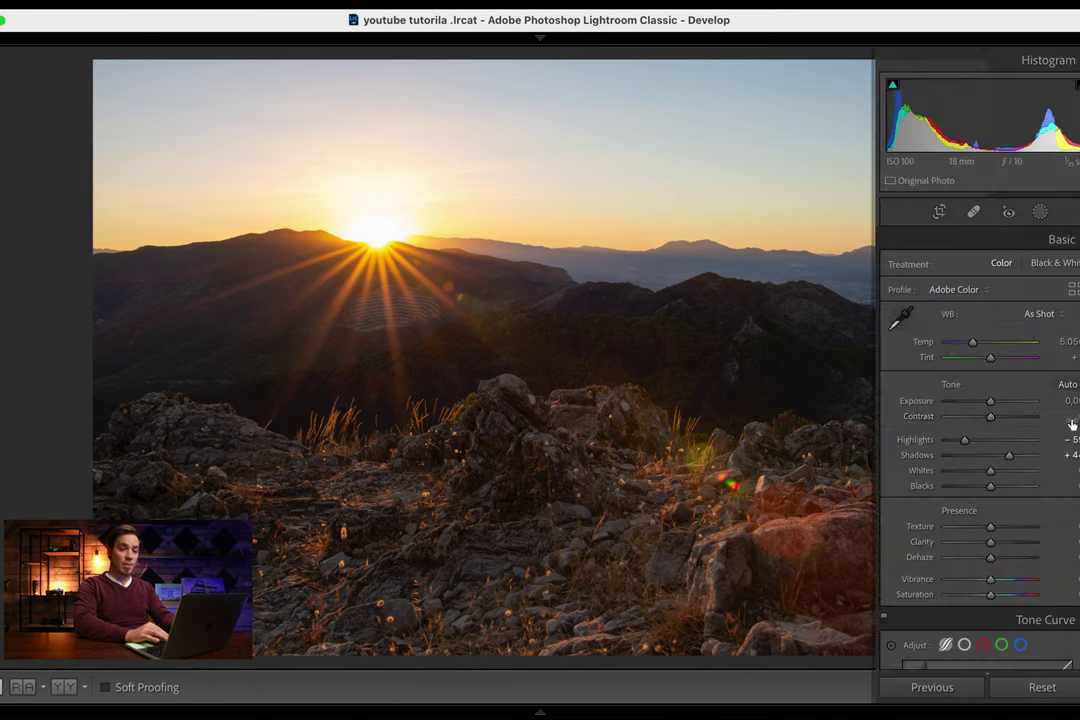
pyautogui.keyDown('alt'); pyautogui.click(990, 472); pyautogui.keyUp('alt')
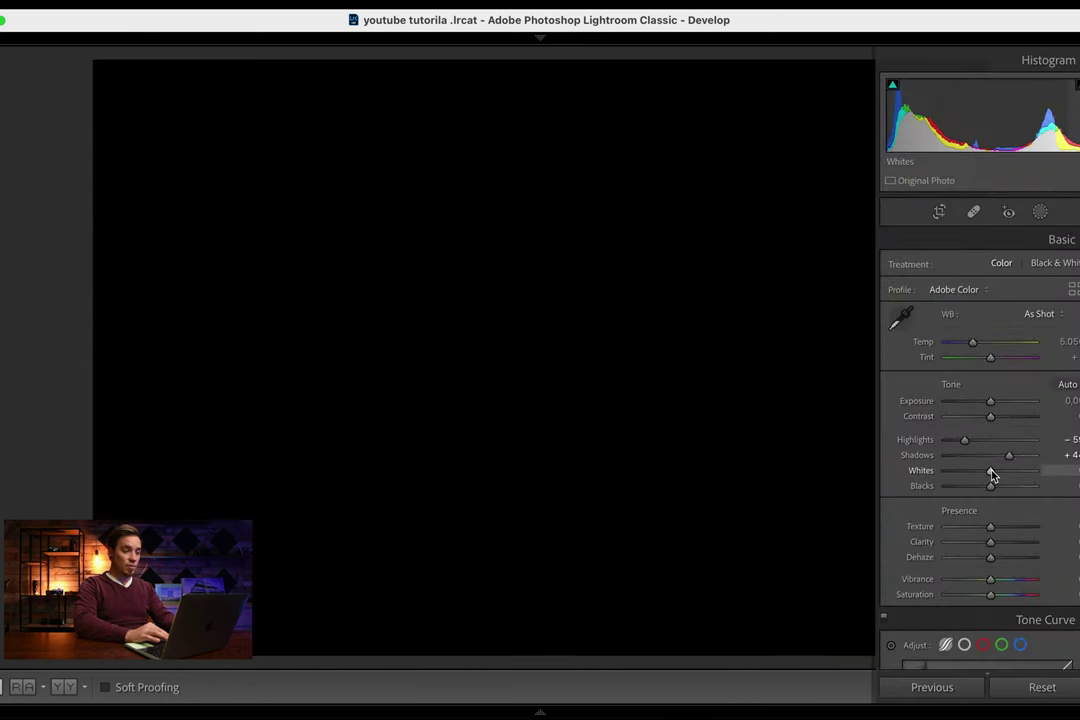
pyautogui.moveTo(993, 476); pyautogui.dragTo(989, 474)
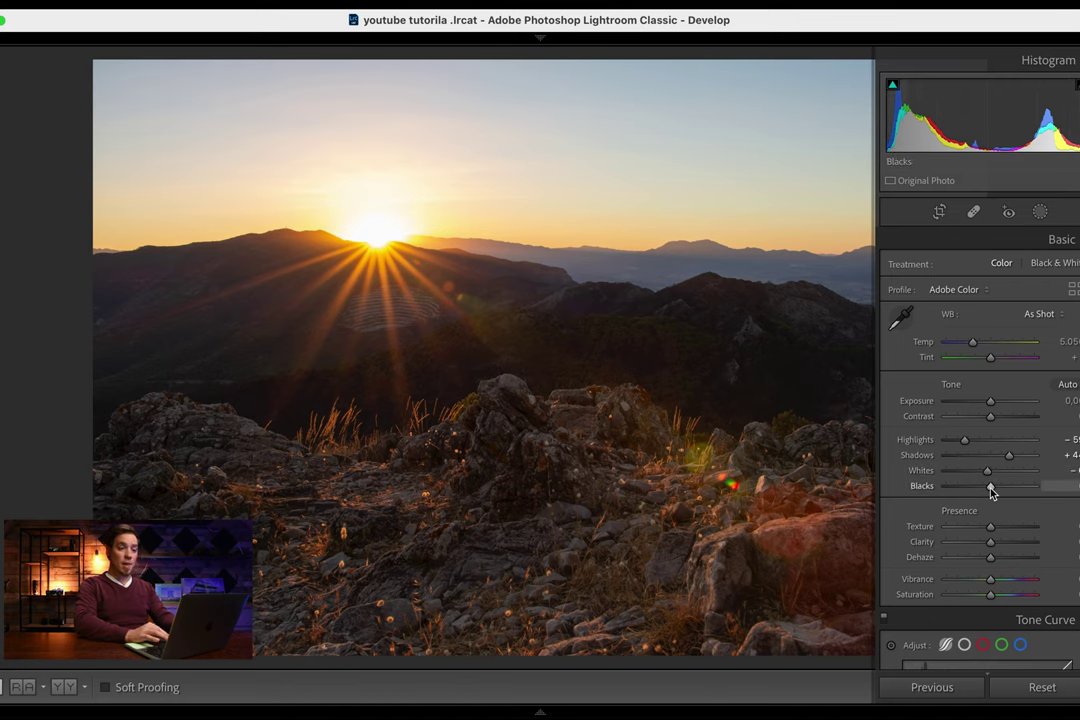
pyautogui.keyDown('alt'); pyautogui.click(990, 488); pyautogui.keyUp('alt')
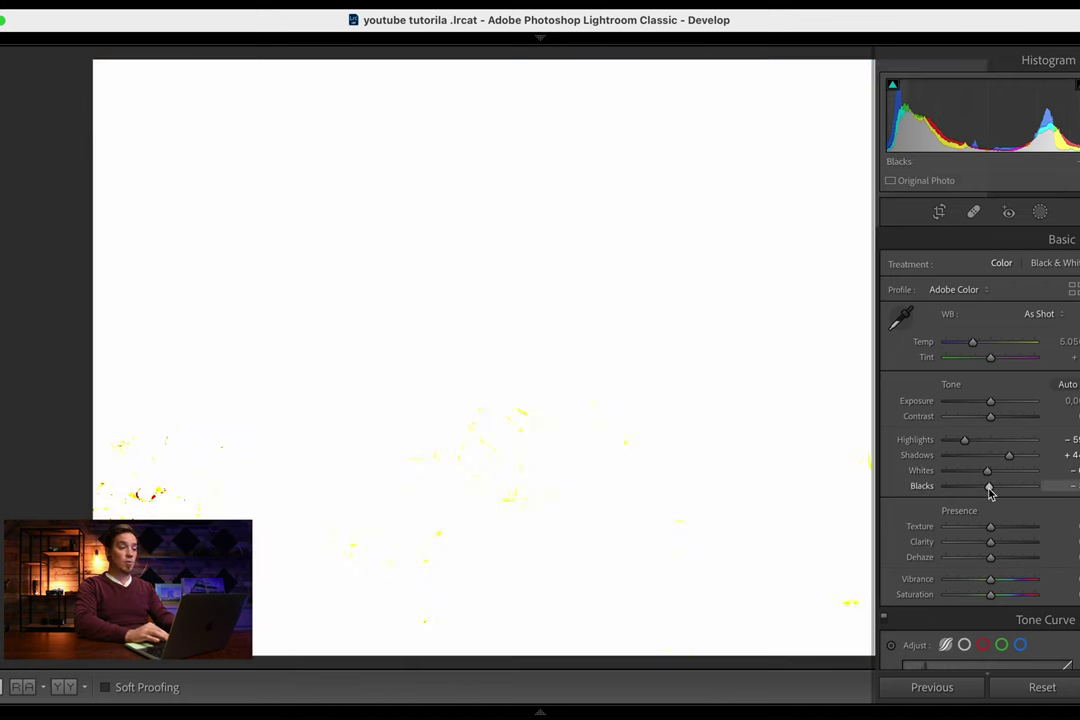
pyautogui.moveTo(989, 492); pyautogui.dragTo(989, 492)
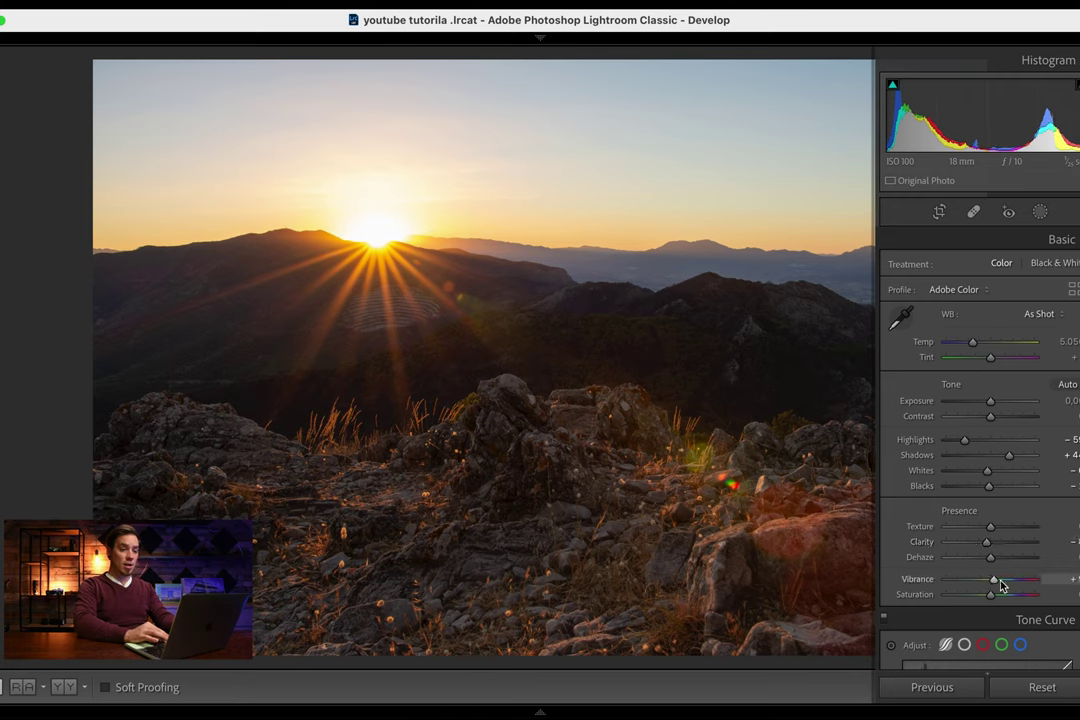
pyautogui.moveTo(1001, 585); pyautogui.dragTo(1003, 586)
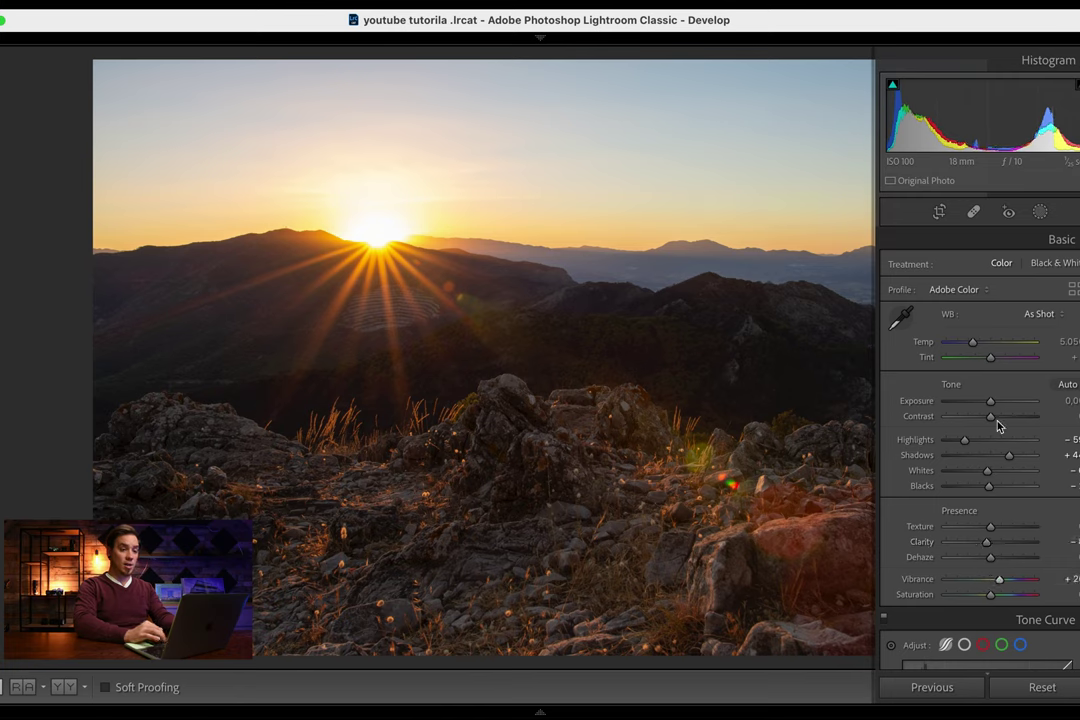
pyautogui.scroll(-5, 995, 424)
pyautogui.scroll(5, 1003, 333)
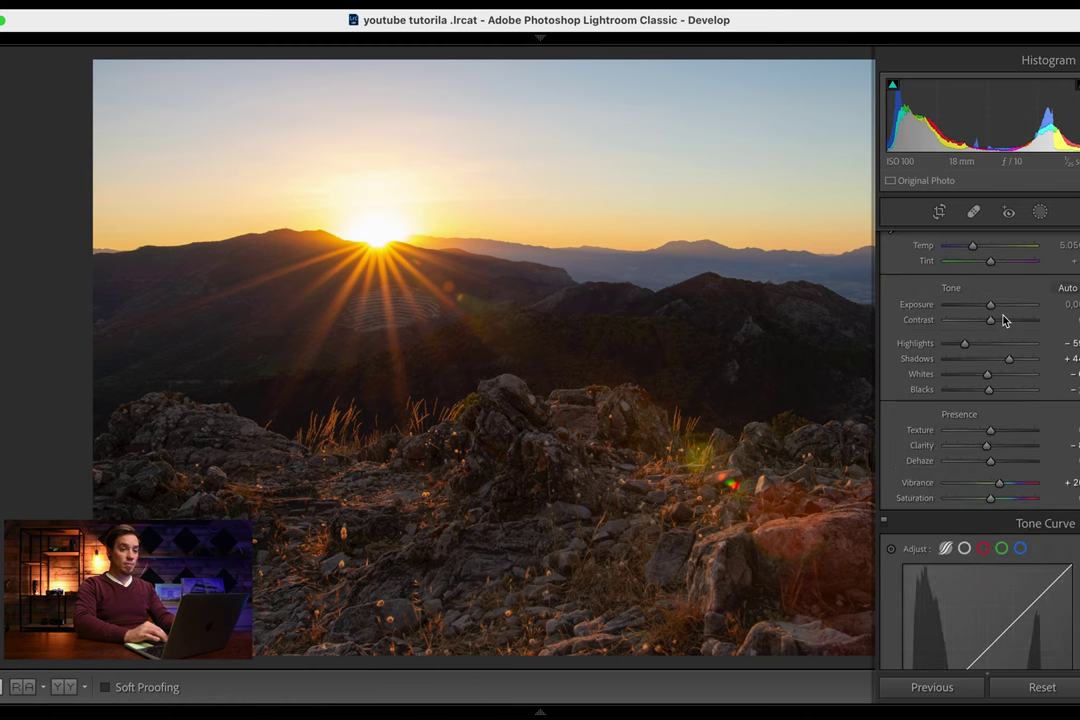
pyautogui.moveTo(990, 425); pyautogui.dragTo(997, 424)
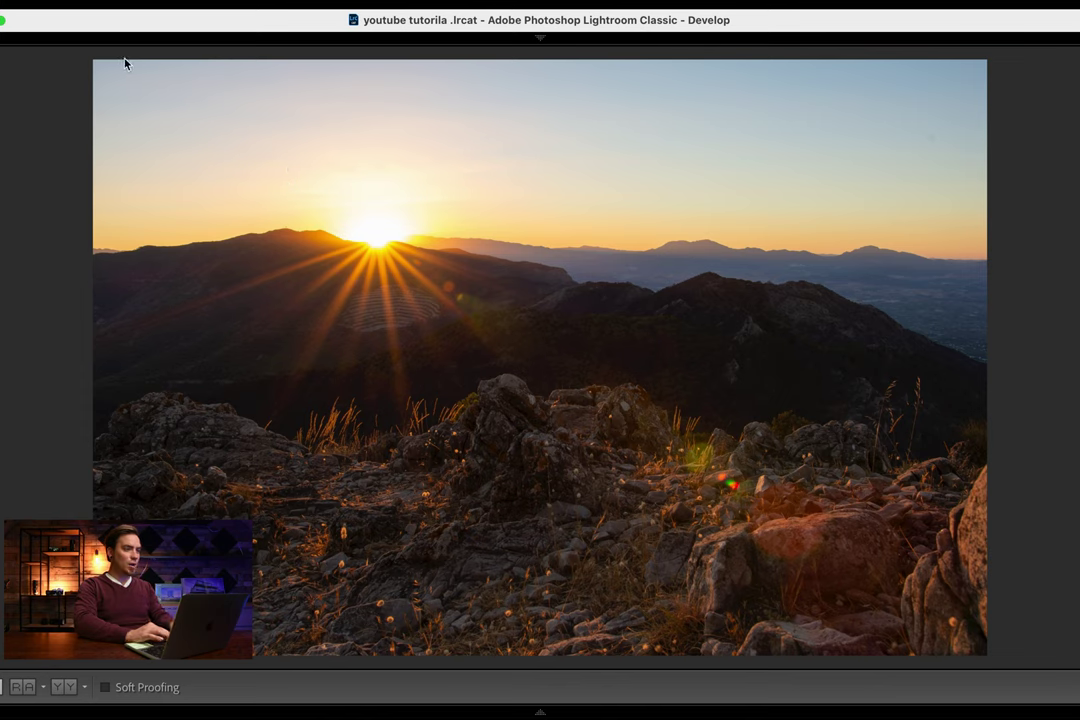
# Enable Remove Chromatic Aberration and Profile Corrections on the sunburst shot.
pyautogui.moveTo(1075, 400)
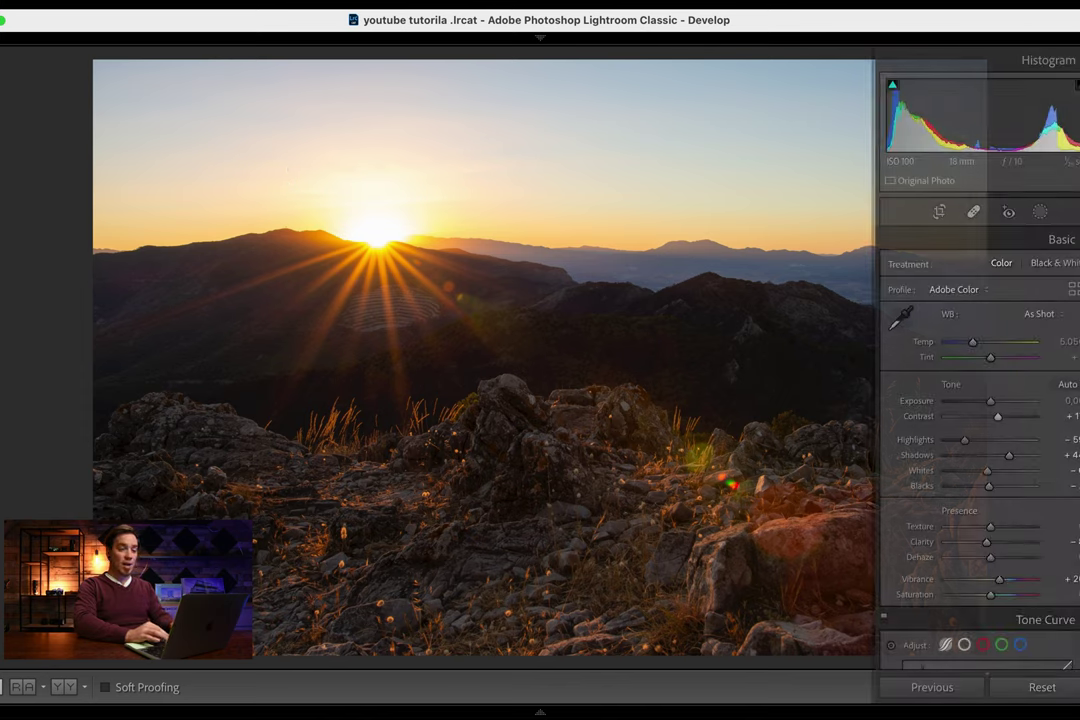
pyautogui.scroll(-10, 916, 549)
pyautogui.scroll(-15, 920, 548)
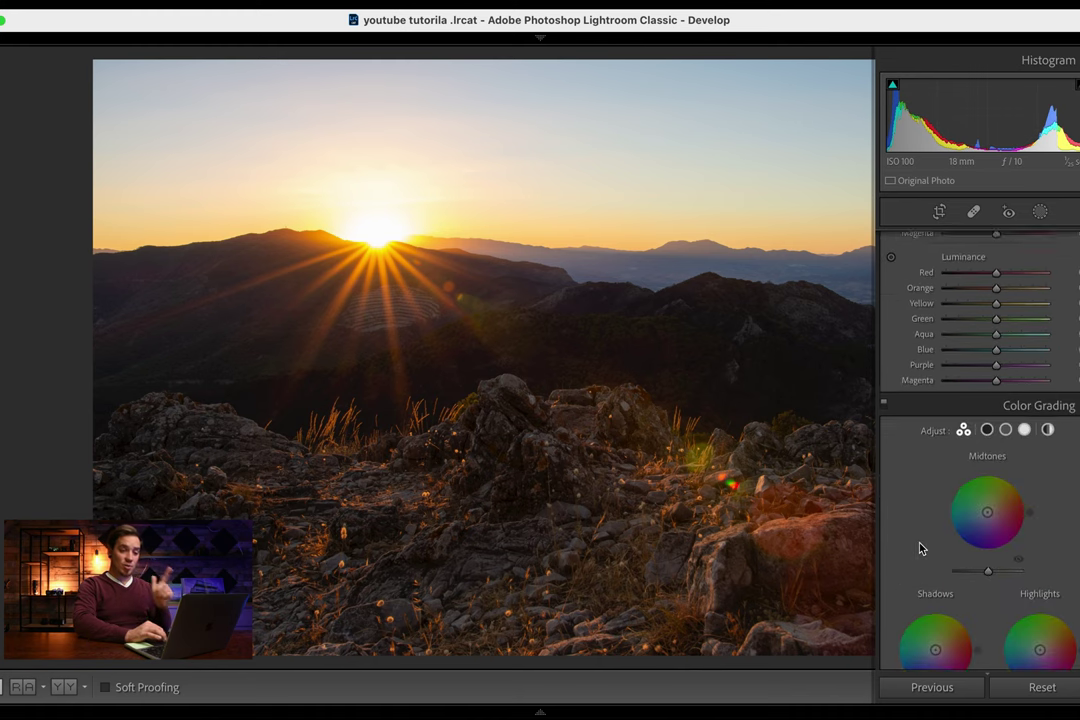
pyautogui.scroll(5, 918, 547)
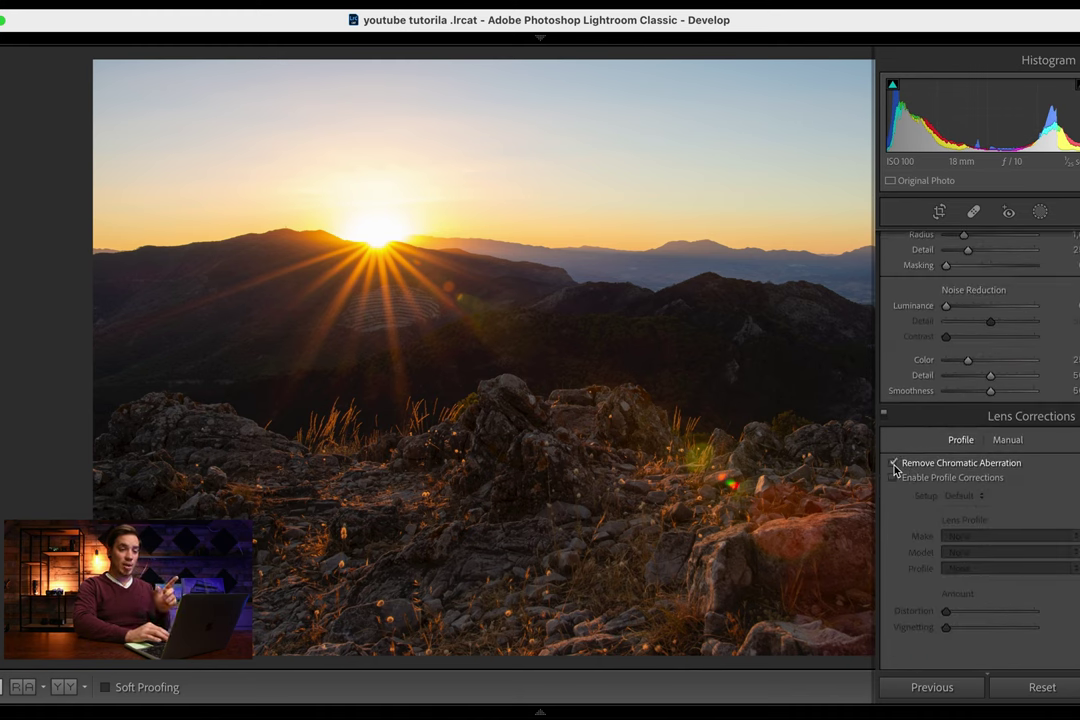
pyautogui.click(894, 464)
pyautogui.click(894, 478)
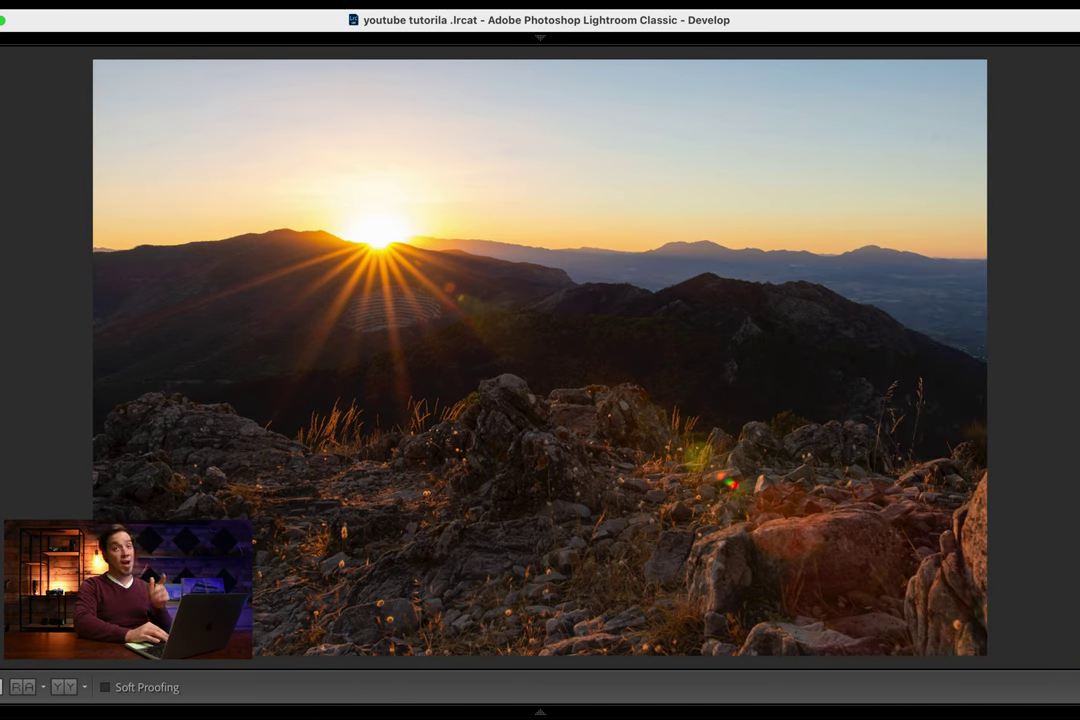
# Apply the same chromatic aberration and profile corrections to DSC_4512.NEF and the finger-over-sun shot.
pyautogui.moveTo(510, 700)
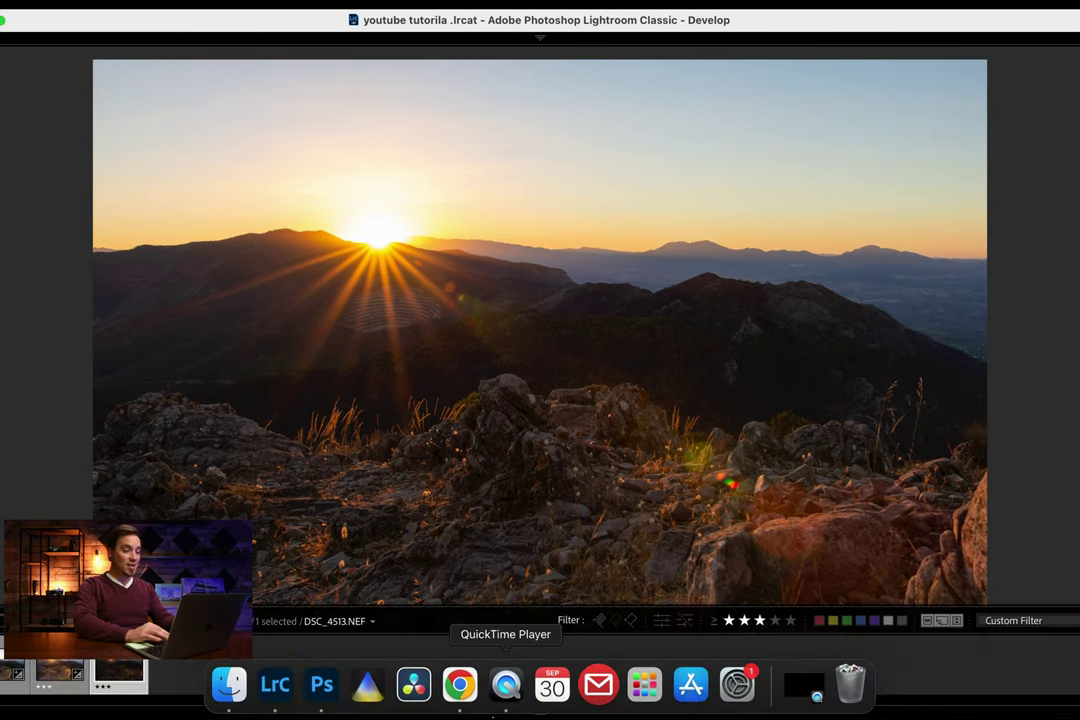
pyautogui.click(80, 690)
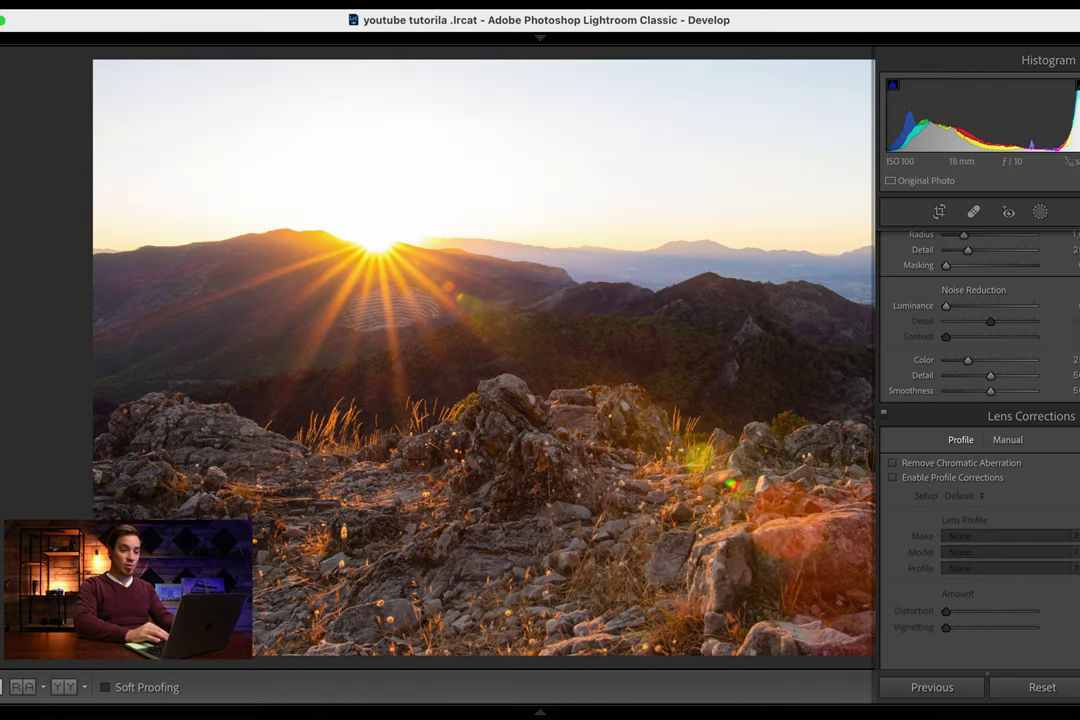
pyautogui.click(893, 464)
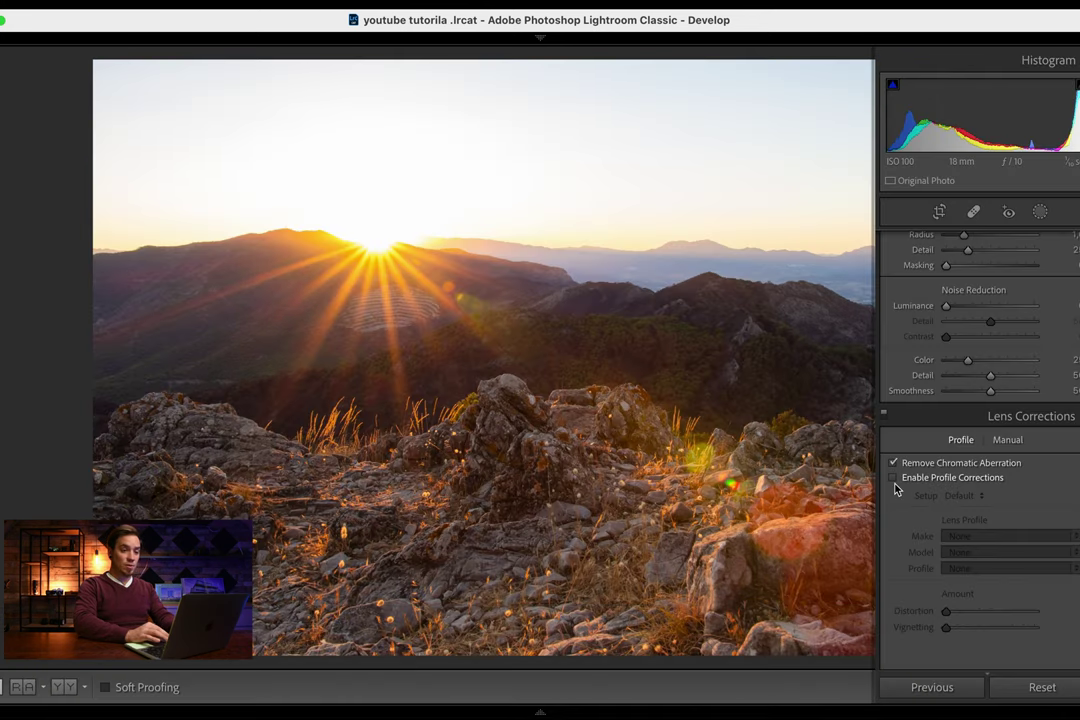
pyautogui.click(893, 478)
pyautogui.press('Right')
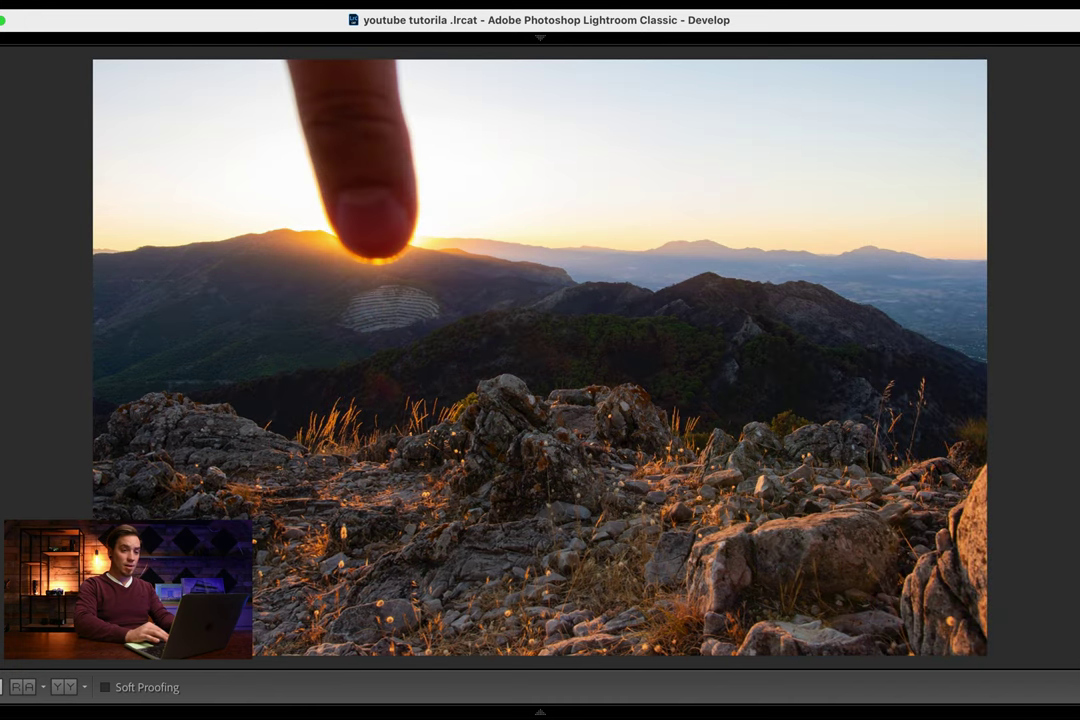
pyautogui.click(893, 465)
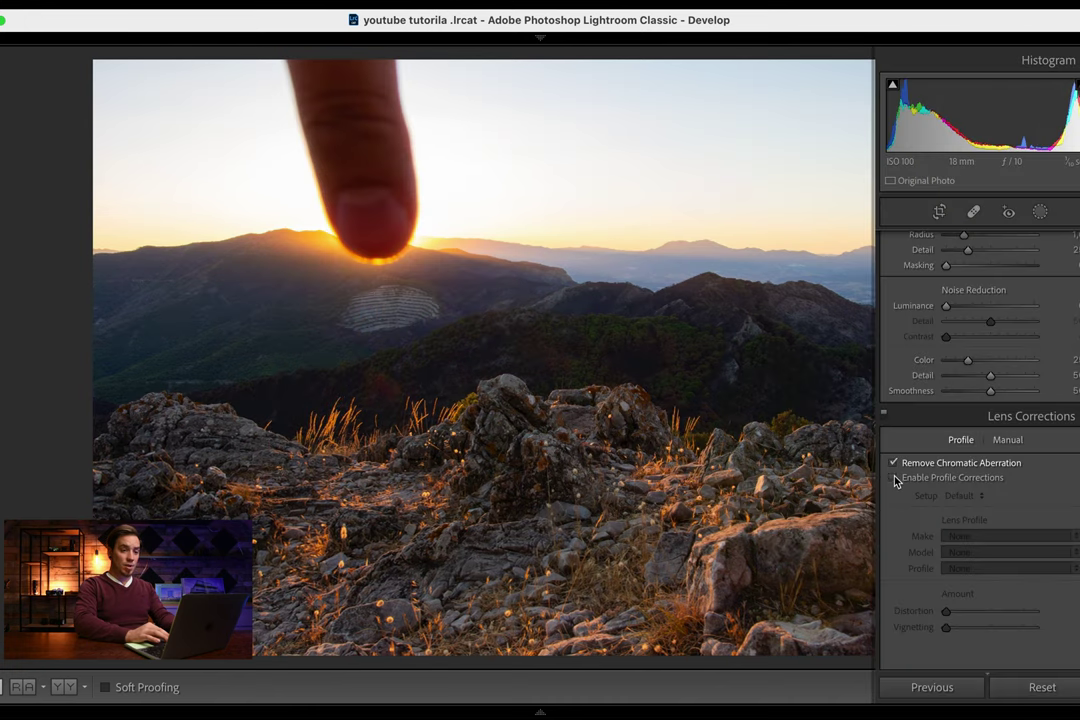
pyautogui.click(895, 479)
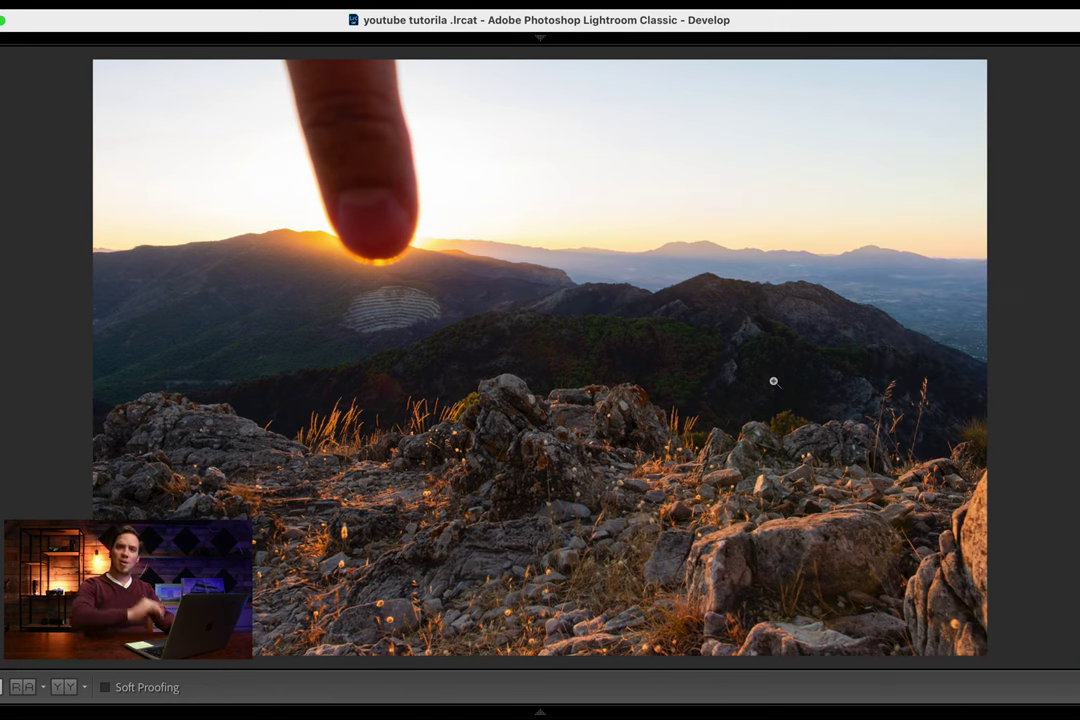
# Send the three bracketed shots to Photoshop as layers via Edit In.
pyautogui.moveTo(1076, 531)
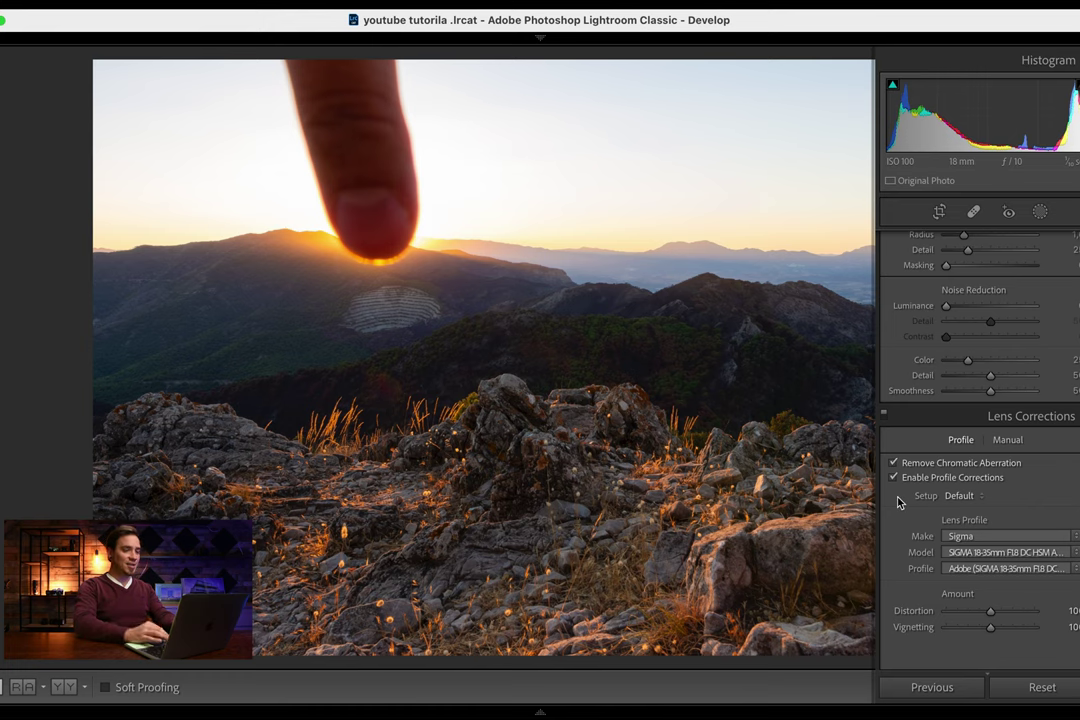
pyautogui.moveTo(213, 709)
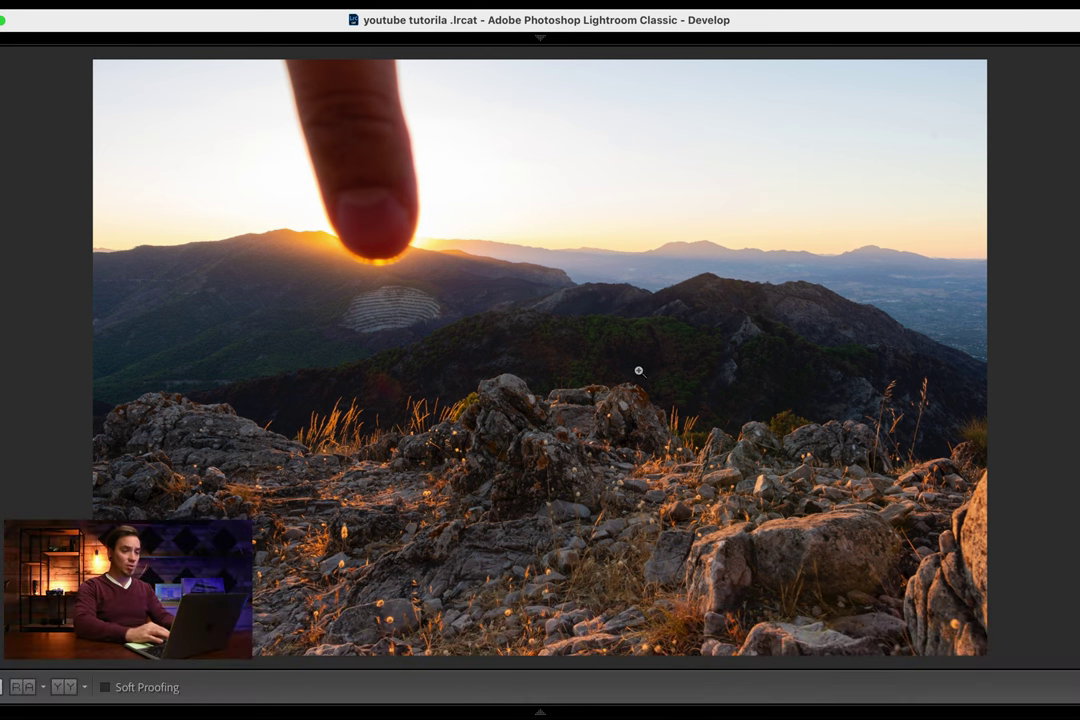
pyautogui.rightClick(587, 317)
pyautogui.moveTo(617, 336)
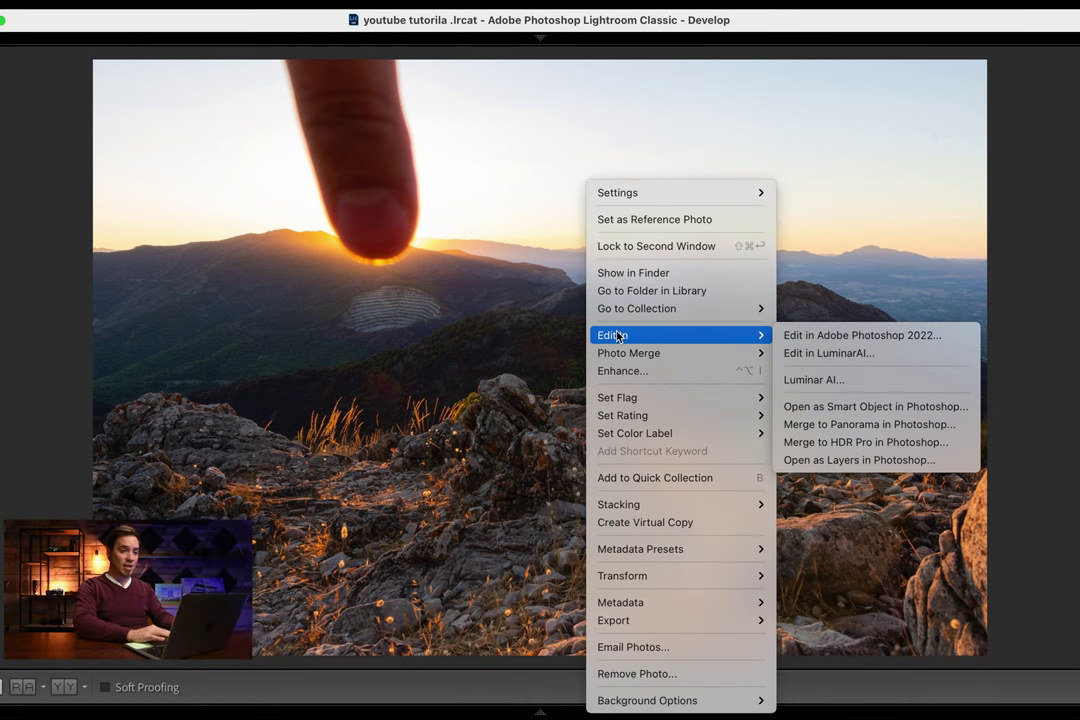
pyautogui.click(860, 460)
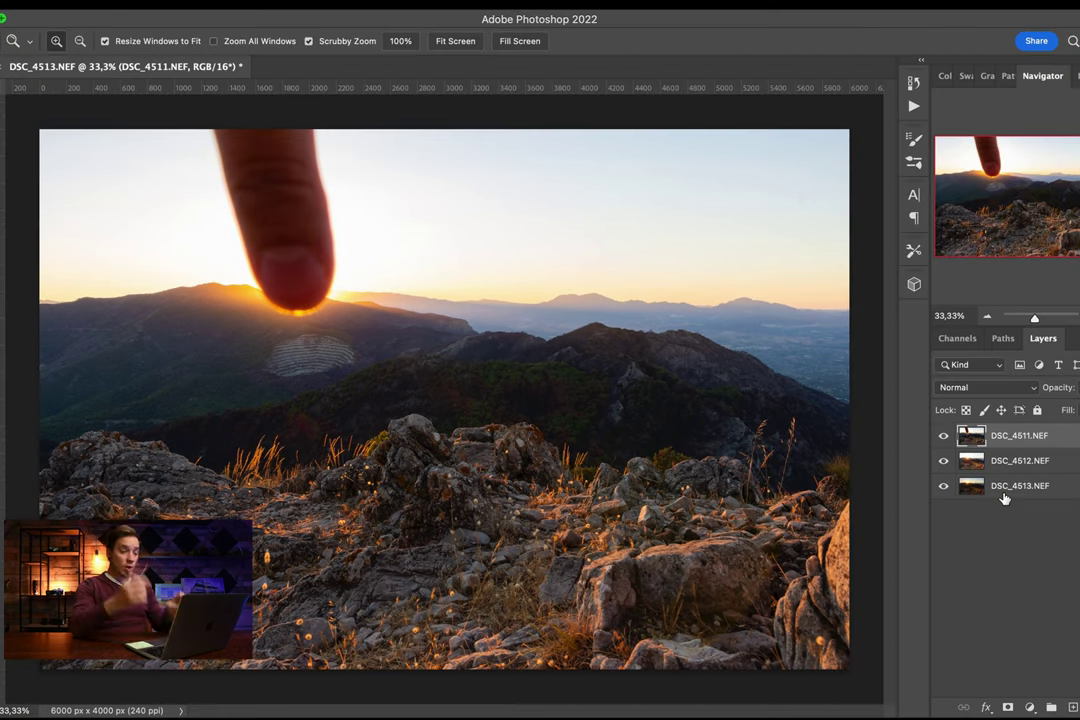
# Select all three layers and run Auto-Align Layers with Auto projection.
pyautogui.keyDown('shift'); pyautogui.click(1004, 493); pyautogui.keyUp('shift')
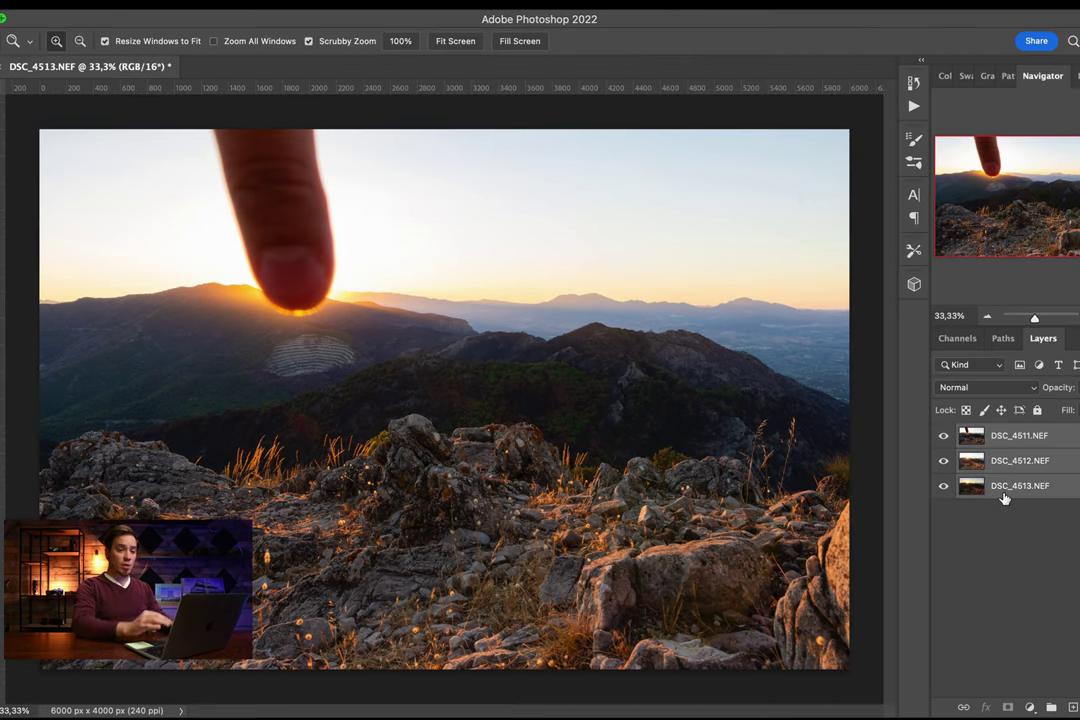
pyautogui.click(120, 9)
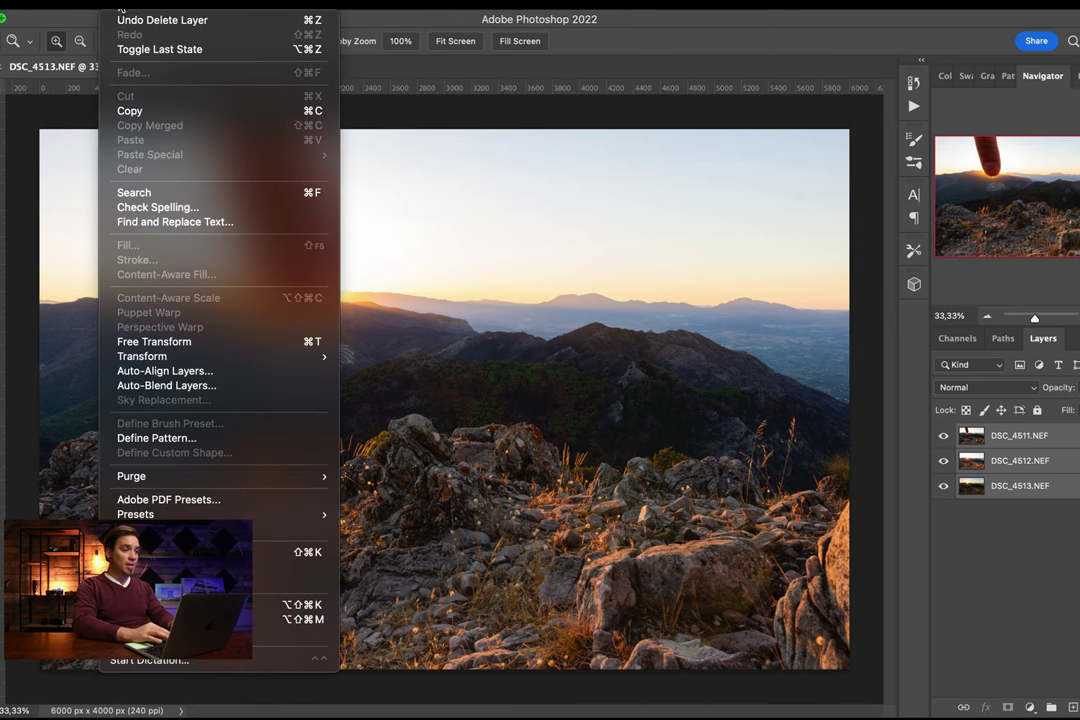
pyautogui.click(175, 372)
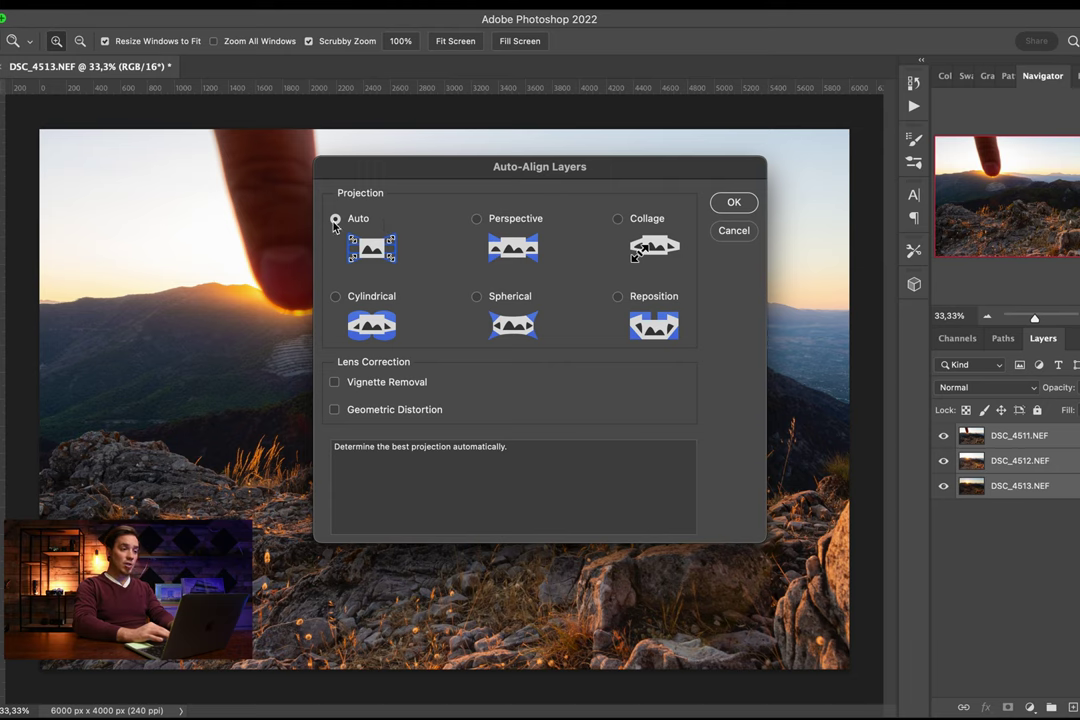
pyautogui.click(734, 204)
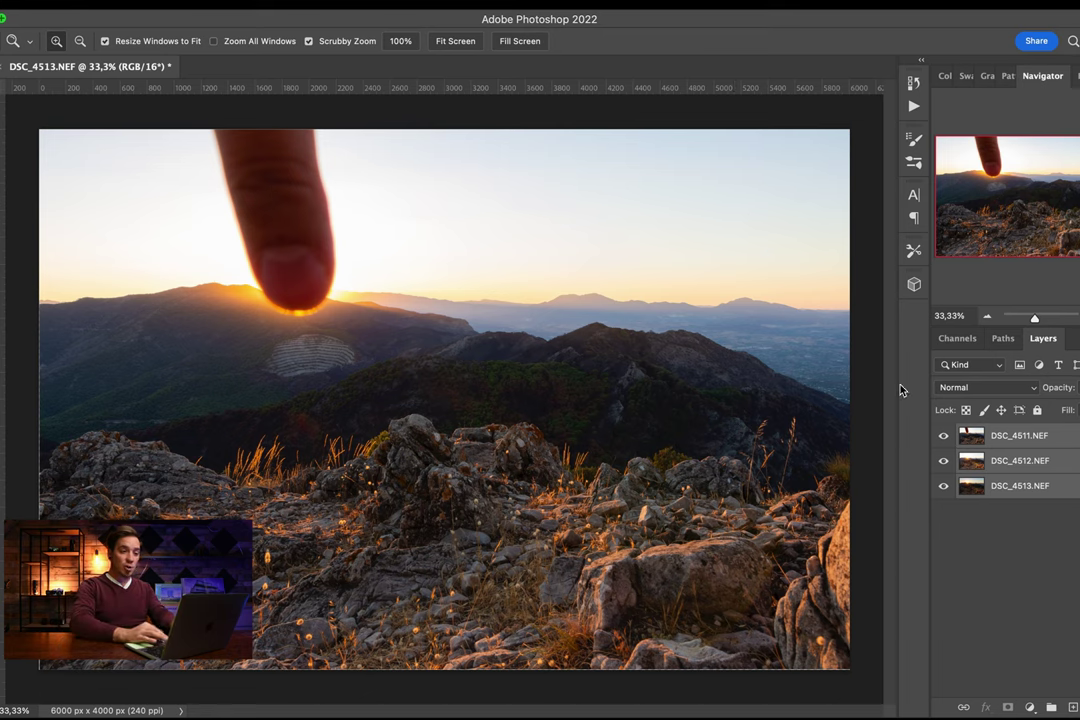
# Toggle the finger and DSC_4512.NEF layers' visibility to check alignment, then deselect all layers.
pyautogui.click(943, 438)
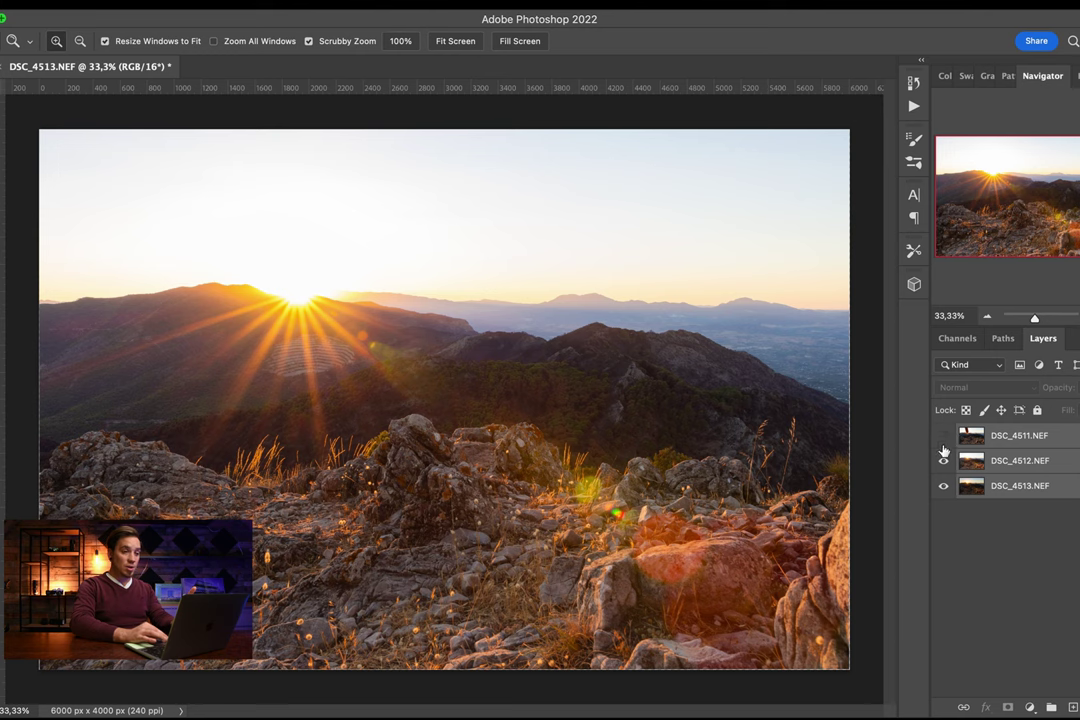
pyautogui.click(943, 461)
pyautogui.click(943, 461)
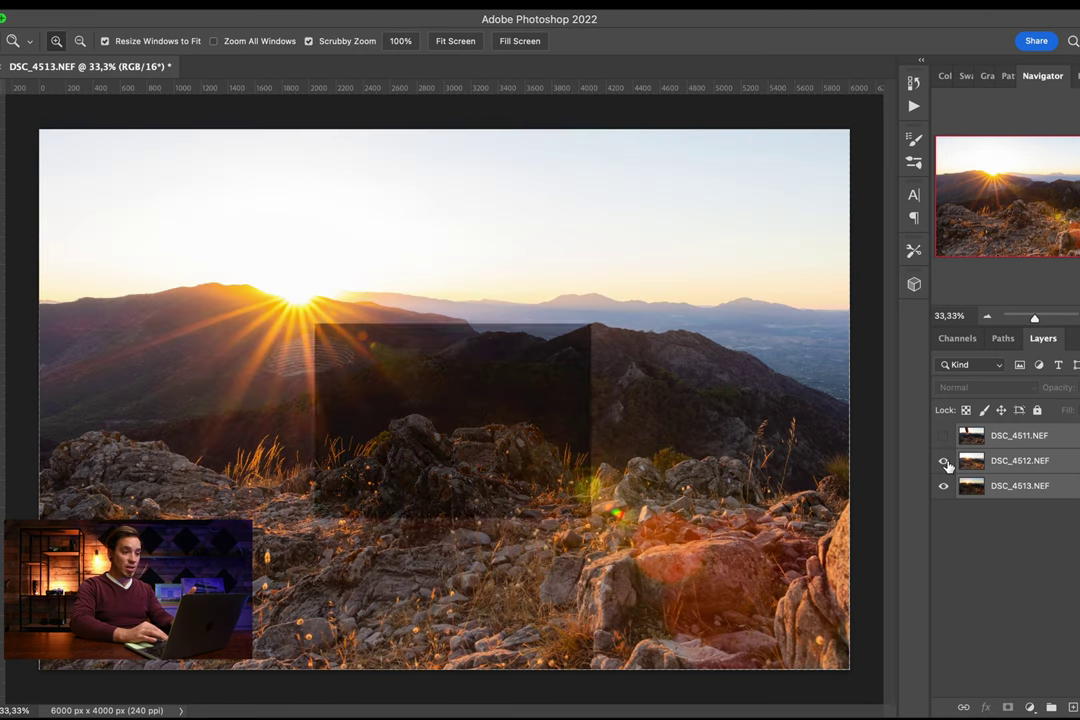
pyautogui.click(944, 437)
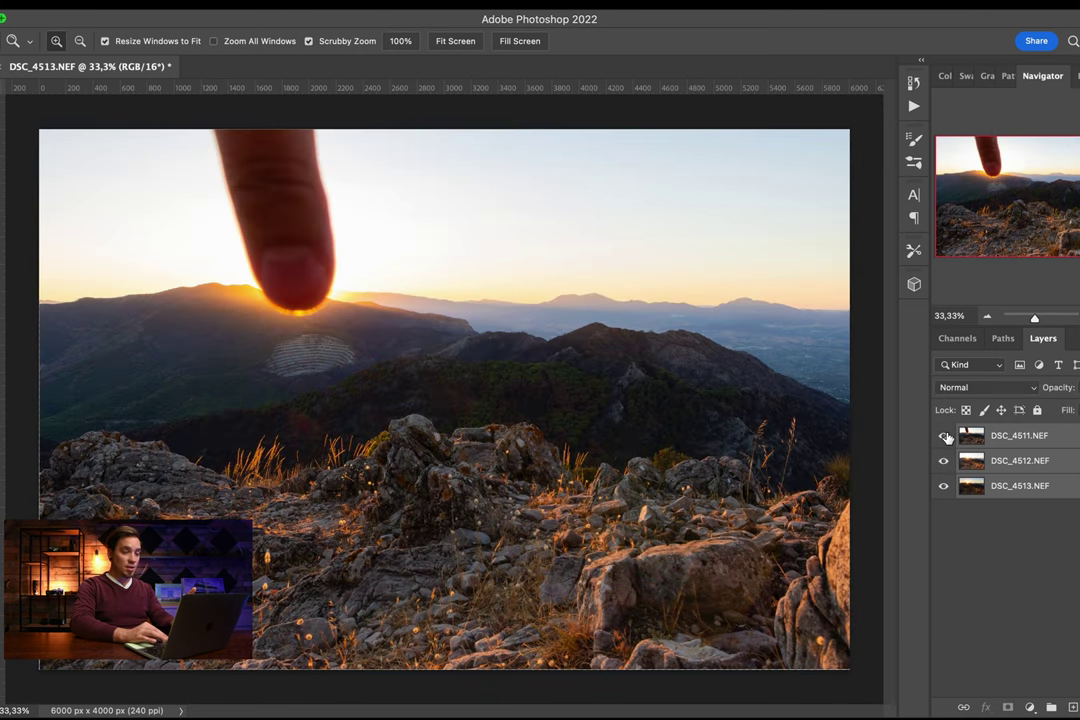
pyautogui.click(943, 437)
pyautogui.click(943, 461)
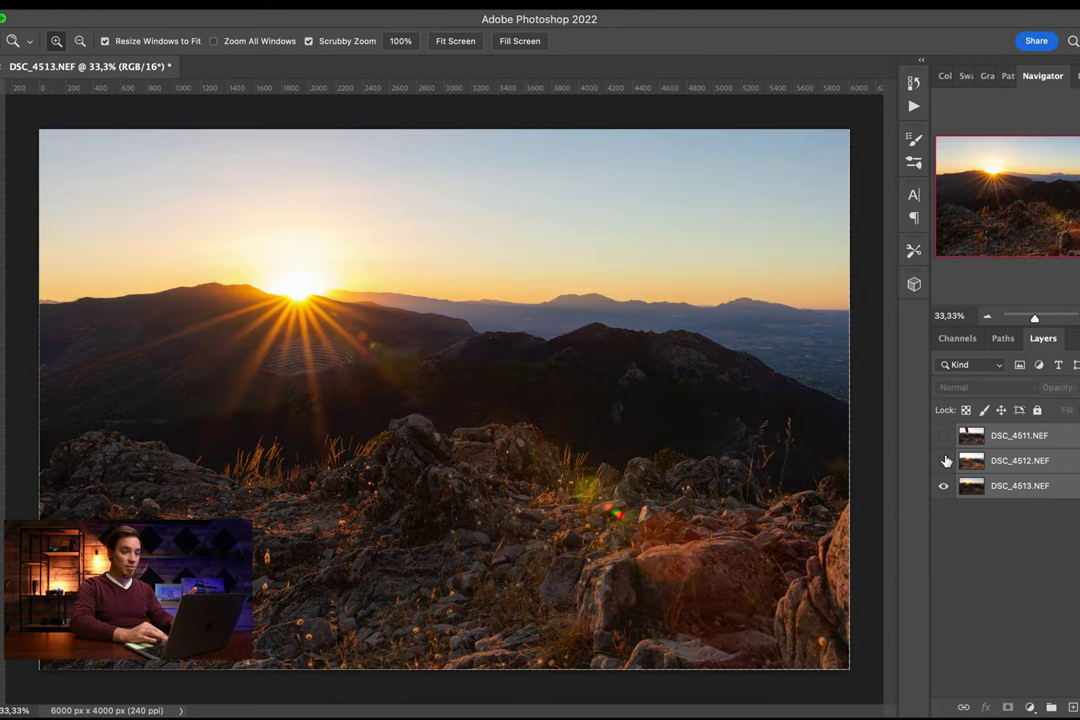
pyautogui.click(943, 461)
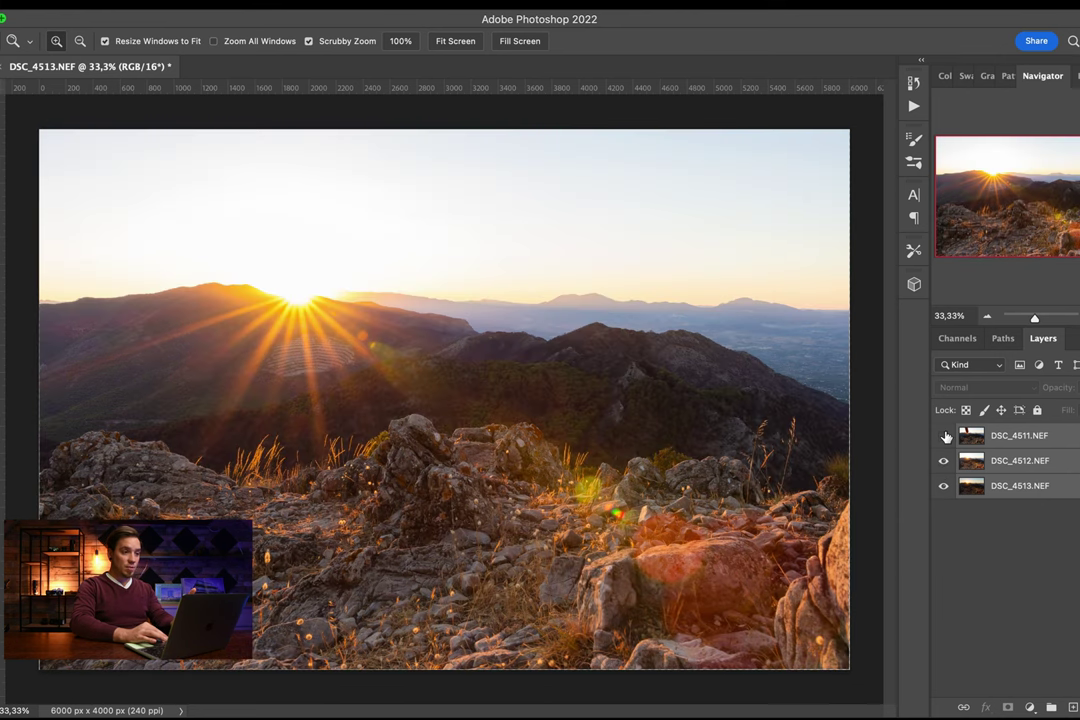
pyautogui.click(943, 437)
pyautogui.click(988, 520)
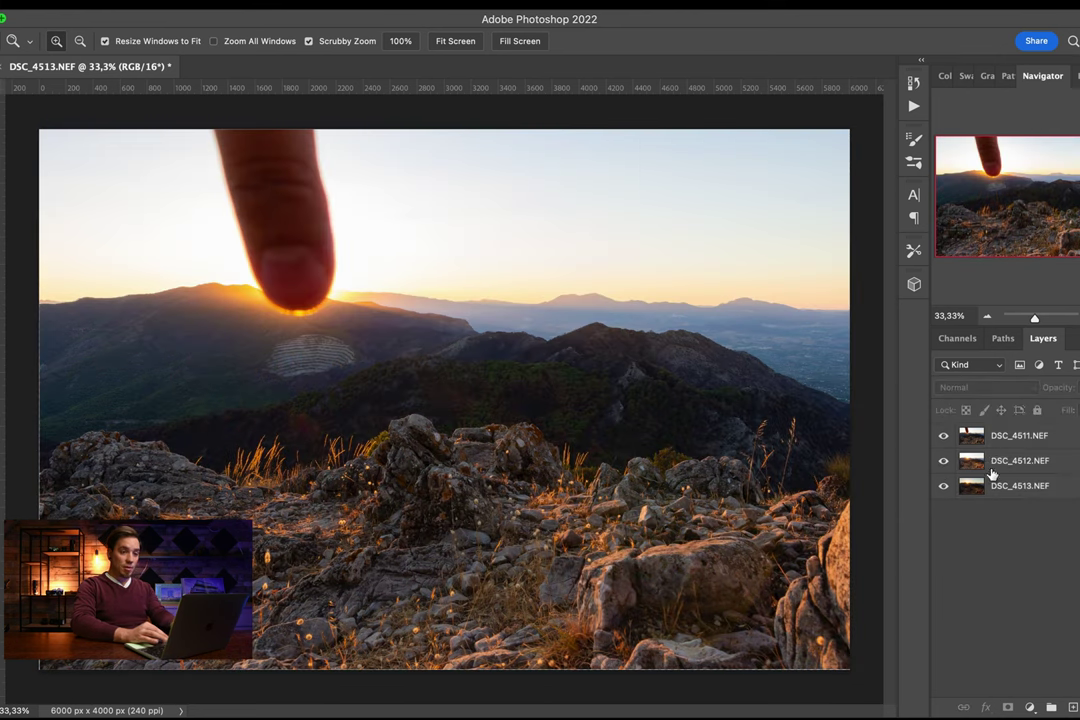
# Move DSC_4513.NEF to the top of the stack and give it an inverted, all-black layer mask.
pyautogui.moveTo(990, 486); pyautogui.dragTo(991, 436)
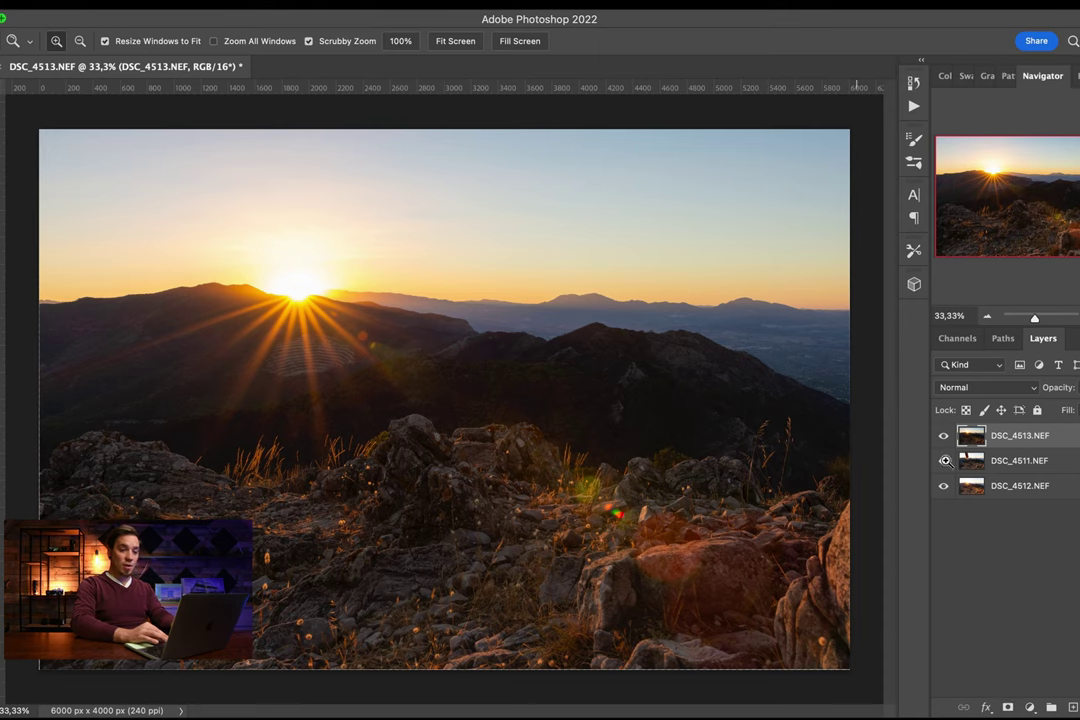
pyautogui.click(1007, 708)
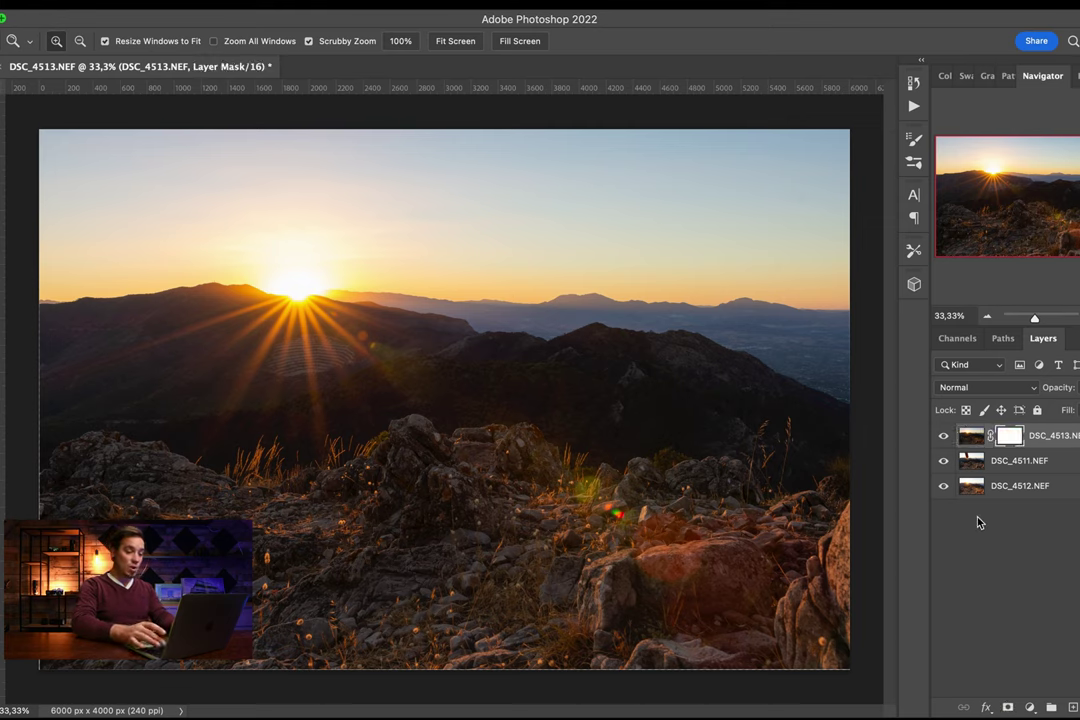
pyautogui.press('super+i')
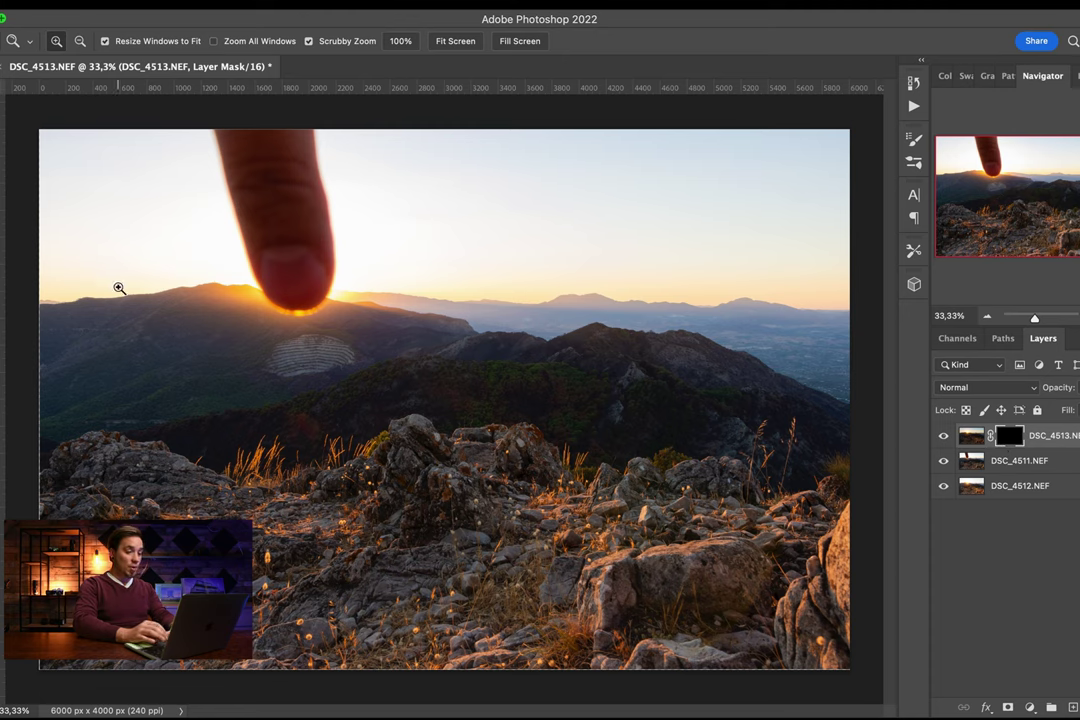
# Set a 0%-hardness brush at 100% opacity and flow, enlarge it to 1160, and paint out the upper finger.
pyautogui.press('b')
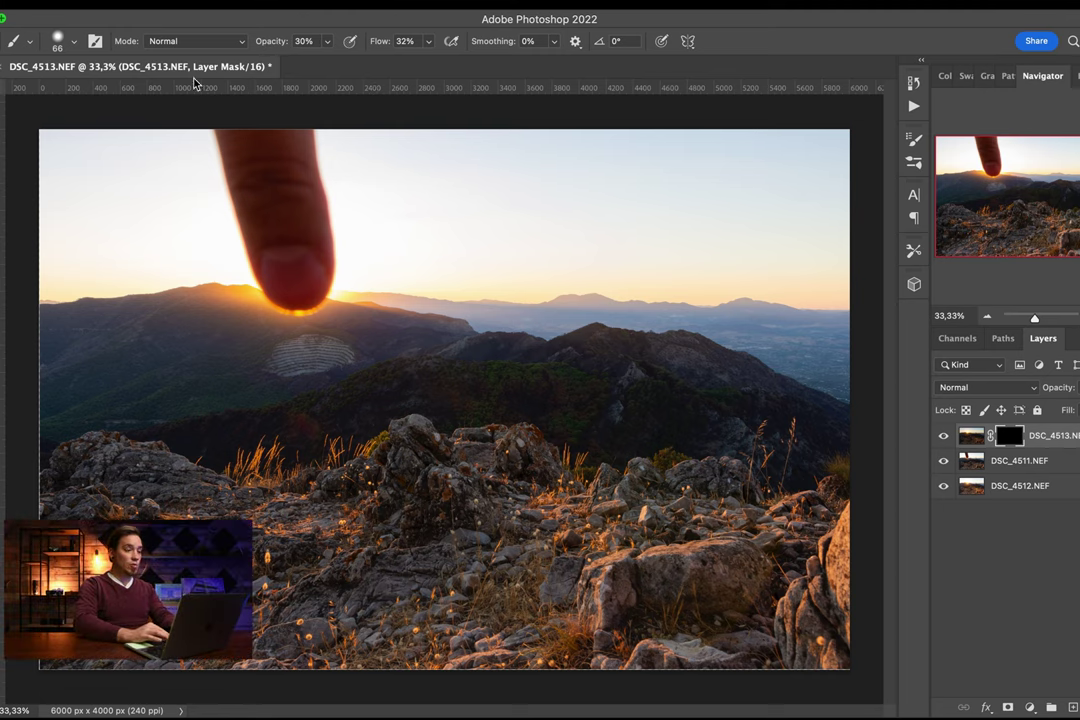
pyautogui.click(73, 42)
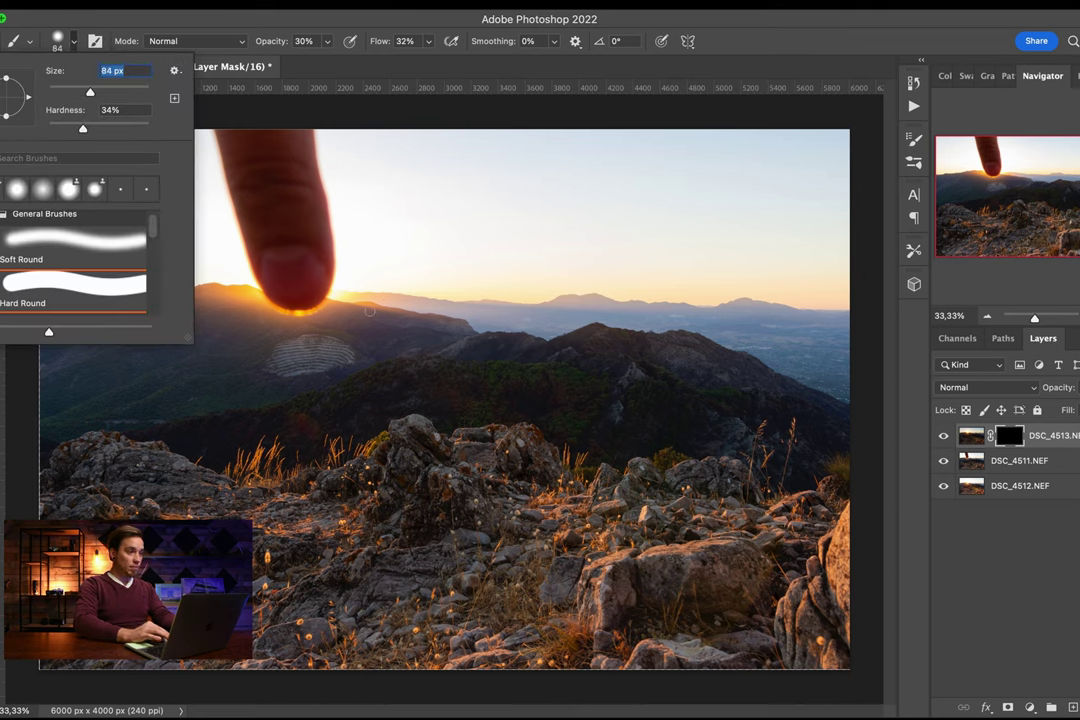
pyautogui.moveTo(96, 93); pyautogui.dragTo(137, 92)
pyautogui.moveTo(68, 131); pyautogui.dragTo(48, 131)
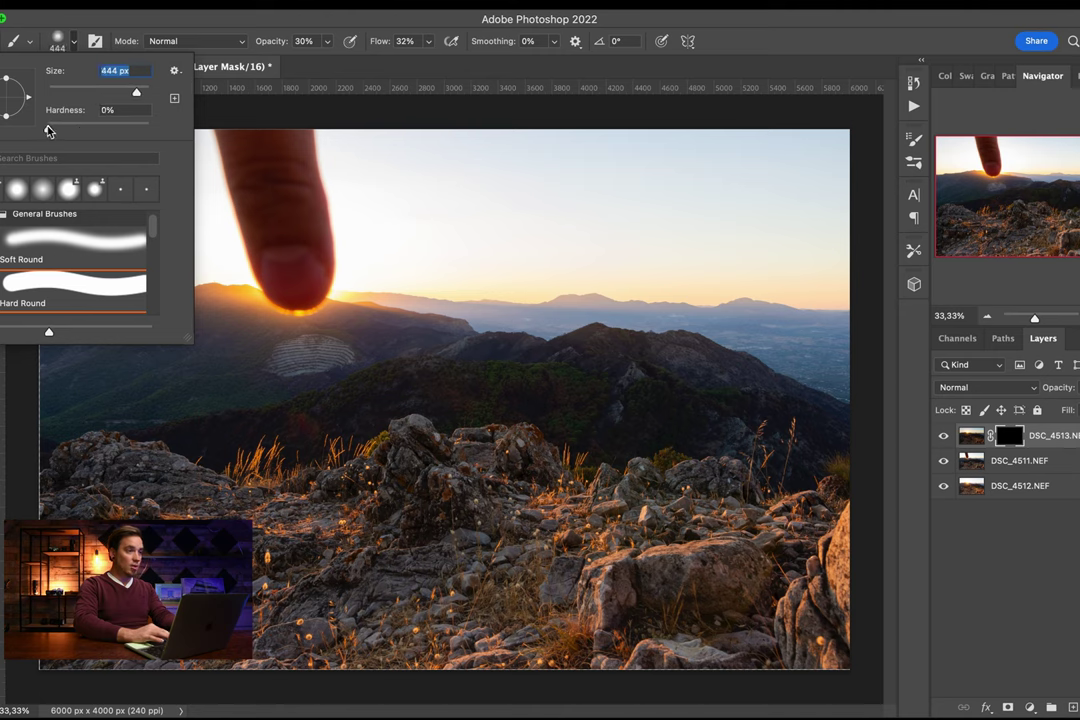
pyautogui.click(362, 80)
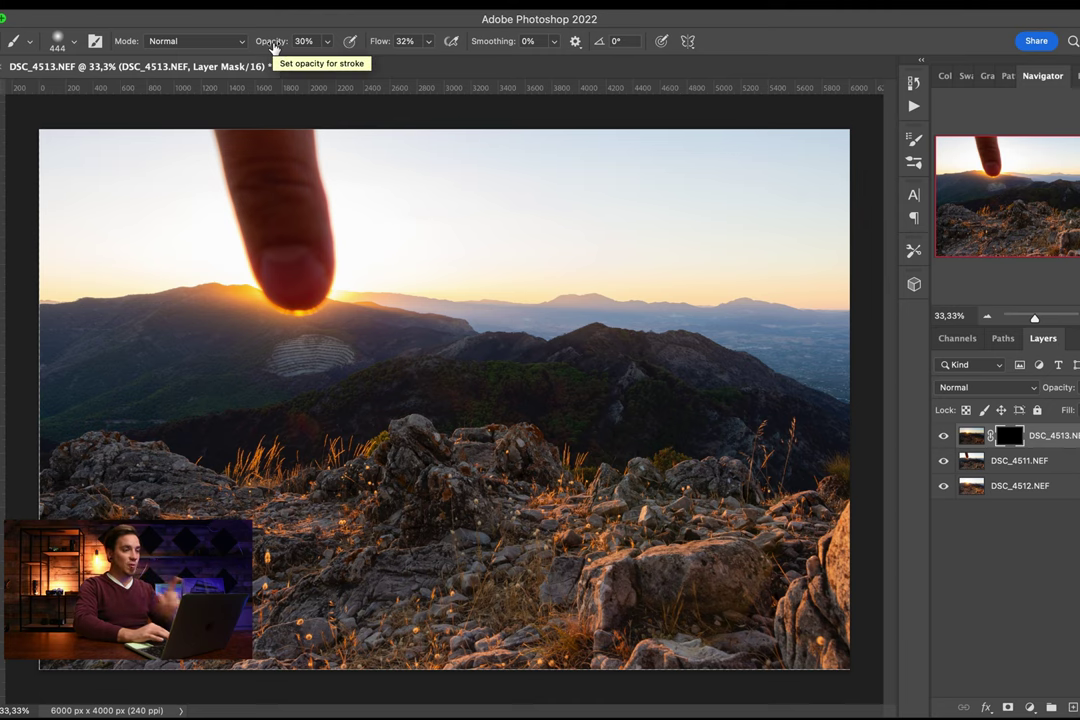
pyautogui.moveTo(270, 45); pyautogui.dragTo(475, 50)
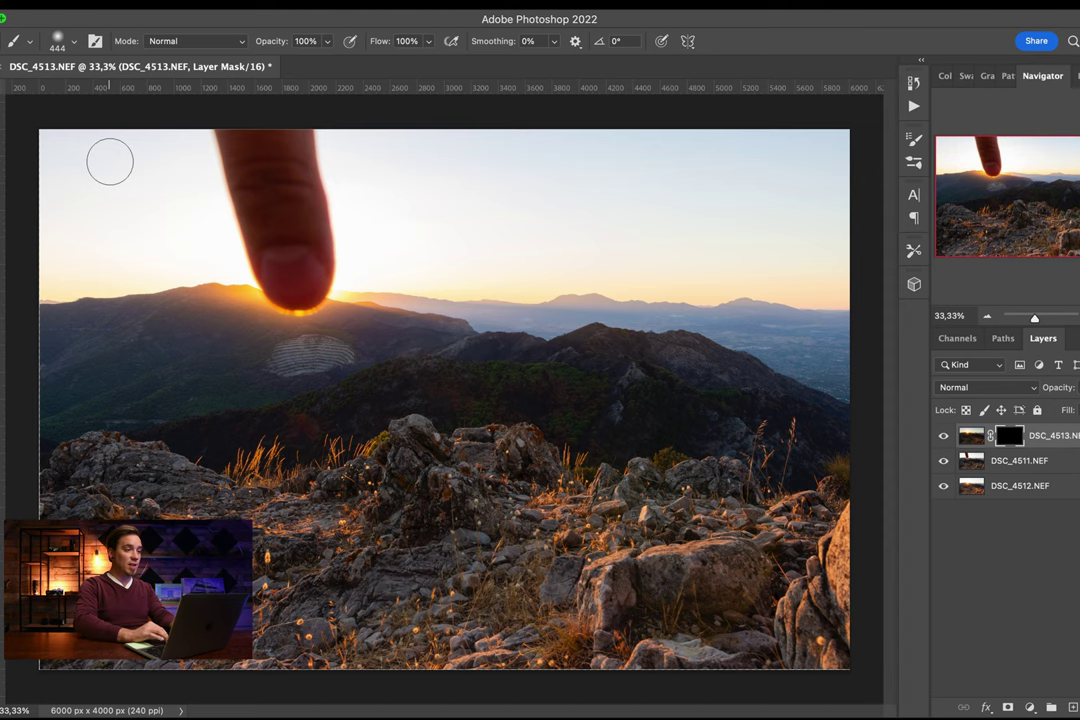
pyautogui.press(']')
pyautogui.press(']')
pyautogui.press(']')
pyautogui.press(']')
pyautogui.press(']')
pyautogui.press(']')
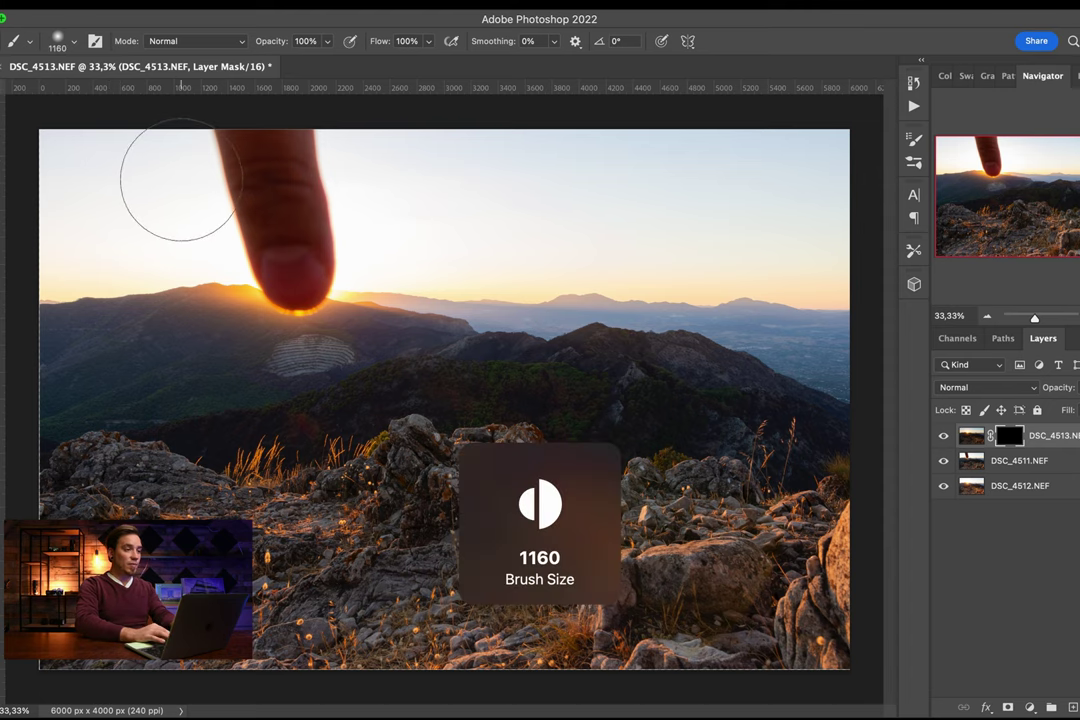
pyautogui.moveTo(133, 169)
pyautogui.mouseDown()
pyautogui.moveTo(373, 165)
pyautogui.moveTo(235, 149)
pyautogui.moveTo(443, 148)
pyautogui.moveTo(581, 173)
pyautogui.moveTo(789, 180)
pyautogui.moveTo(753, 191)
pyautogui.moveTo(863, 160)
pyautogui.moveTo(855, 203)
pyautogui.mouseUp()
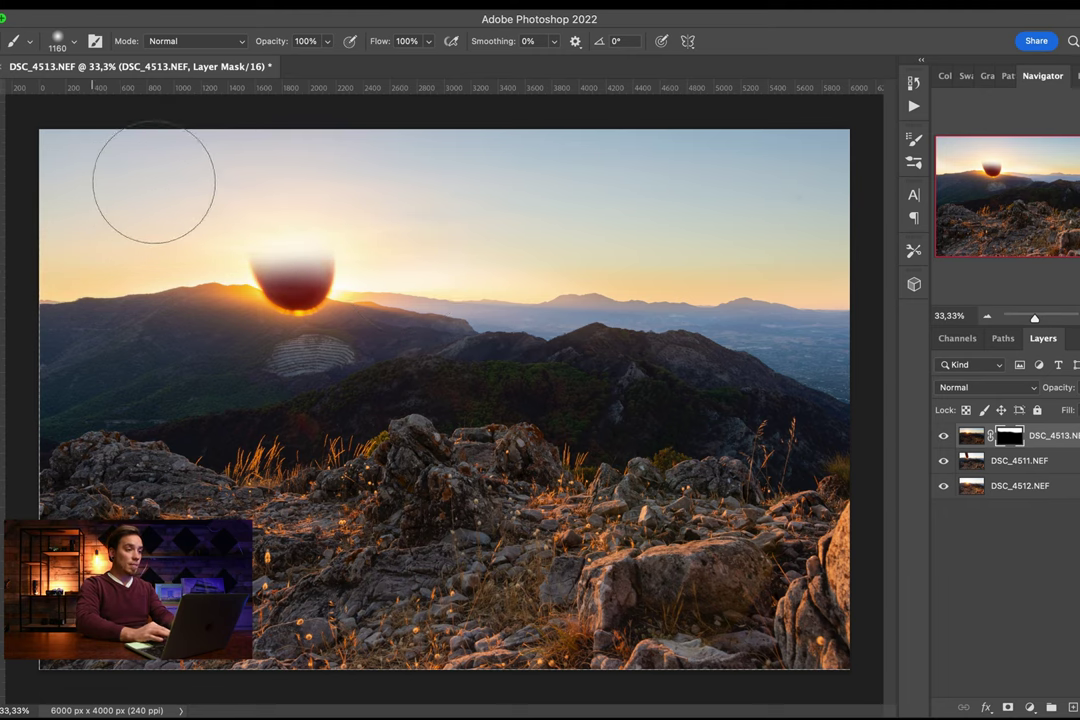
# Paint the rest of the finger and fingertip out of DSC_4513's mask, then move DSC_4512.NEF to the top.
pyautogui.moveTo(240, 165)
pyautogui.mouseDown()
pyautogui.moveTo(296, 186)
pyautogui.moveTo(832, 188)
pyautogui.moveTo(523, 164)
pyautogui.moveTo(272, 188)
pyautogui.moveTo(305, 189)
pyautogui.mouseUp()
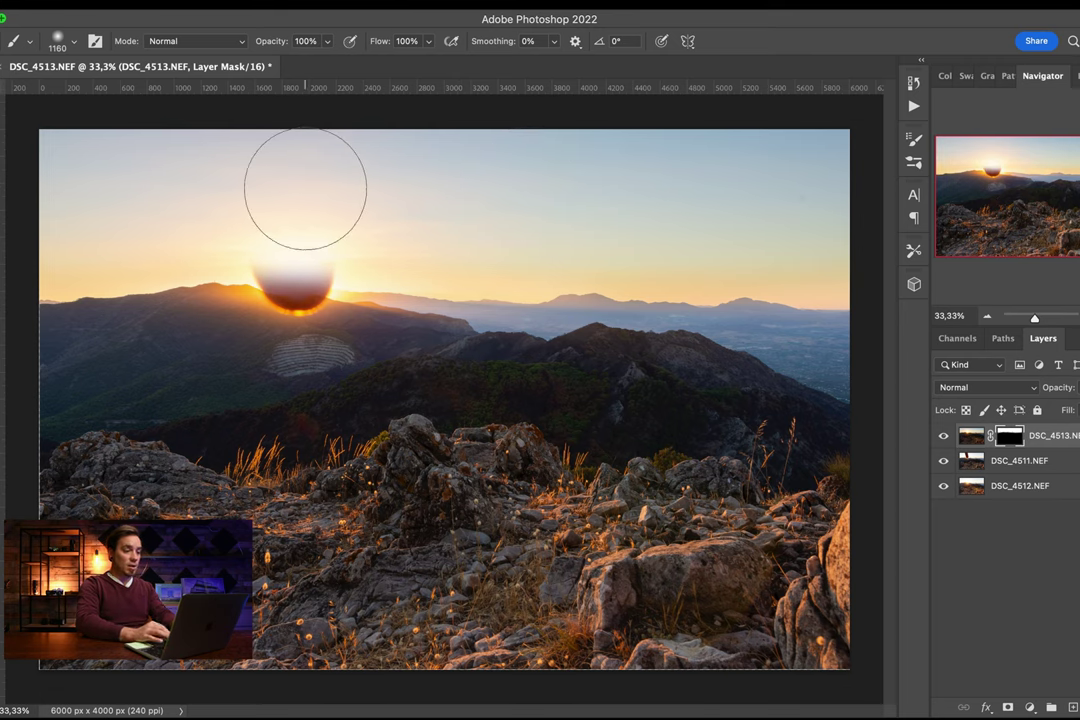
pyautogui.press(']')
pyautogui.press(']')
pyautogui.press(']')
pyautogui.press(']')
pyautogui.press(']')
pyautogui.press(']')
pyautogui.press(']')
pyautogui.press(']')
pyautogui.press('[')
pyautogui.press('[')
pyautogui.press('[')
pyautogui.press('[')
pyautogui.press('[')
pyautogui.press('[')
pyautogui.press('[')
pyautogui.press('[')
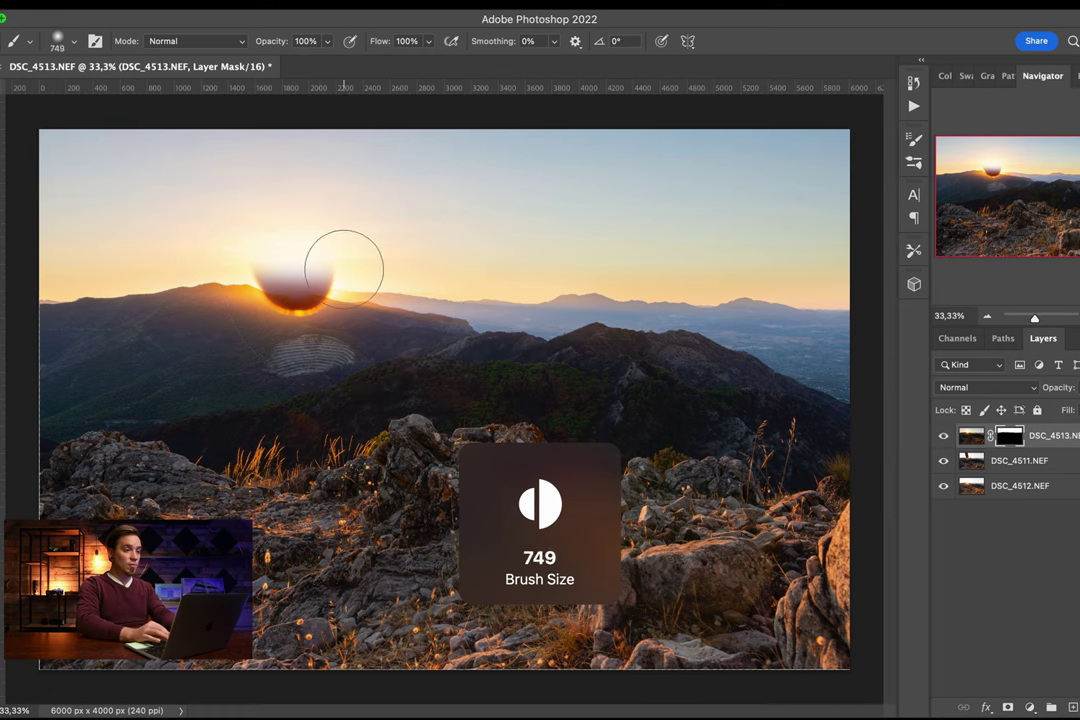
pyautogui.press('[')
pyautogui.press('[')
pyautogui.press('[')
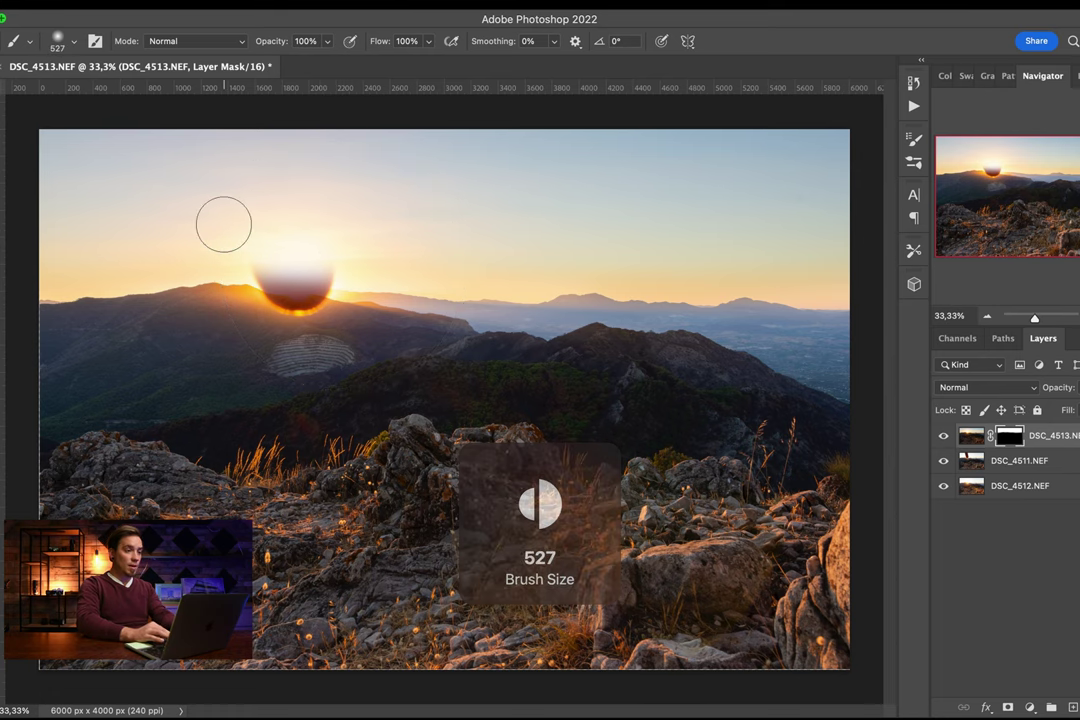
pyautogui.moveTo(251, 243)
pyautogui.mouseDown()
pyautogui.moveTo(322, 258)
pyautogui.moveTo(307, 243)
pyautogui.moveTo(259, 264)
pyautogui.moveTo(270, 256)
pyautogui.moveTo(301, 278)
pyautogui.moveTo(350, 261)
pyautogui.moveTo(306, 275)
pyautogui.mouseUp()
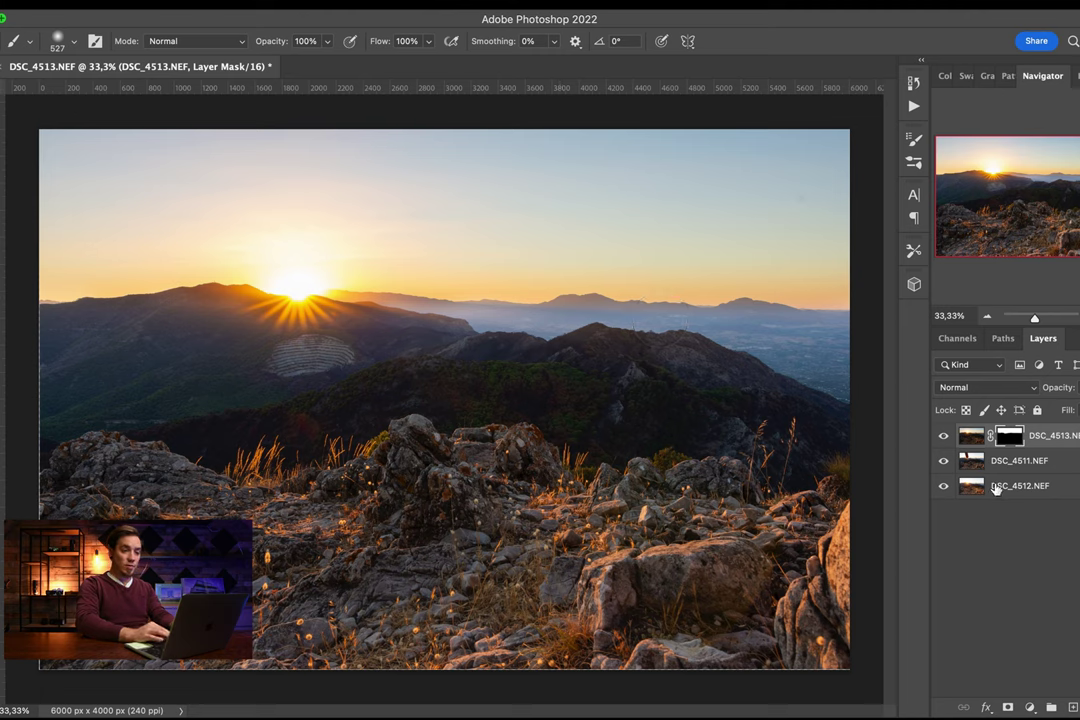
pyautogui.moveTo(1000, 490); pyautogui.dragTo(975, 437)
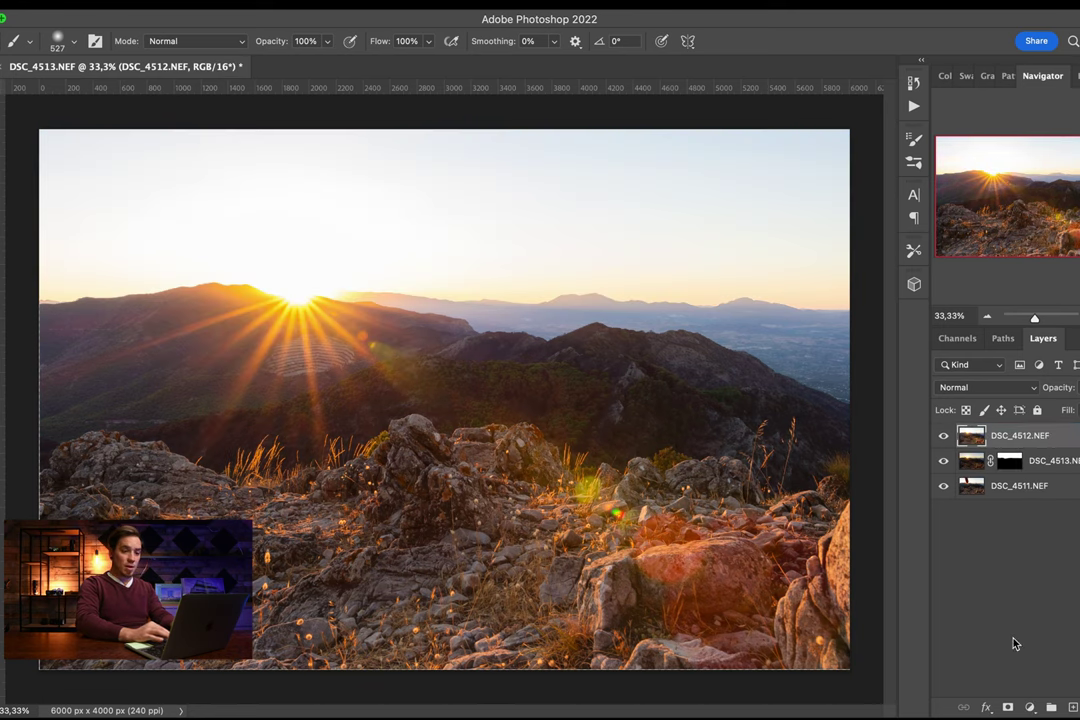
# Give DSC_4512 an inverted black mask and set the brush to about 1092 px, 30% opacity, 28% flow.
pyautogui.click(1008, 707)
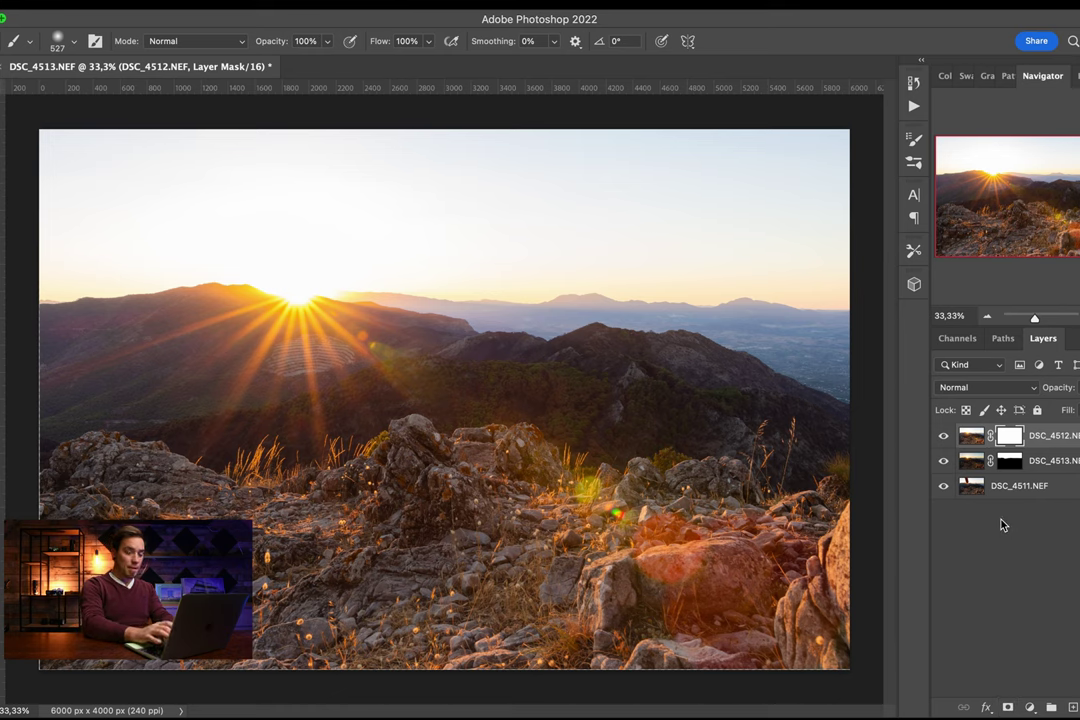
pyautogui.press('super+i')
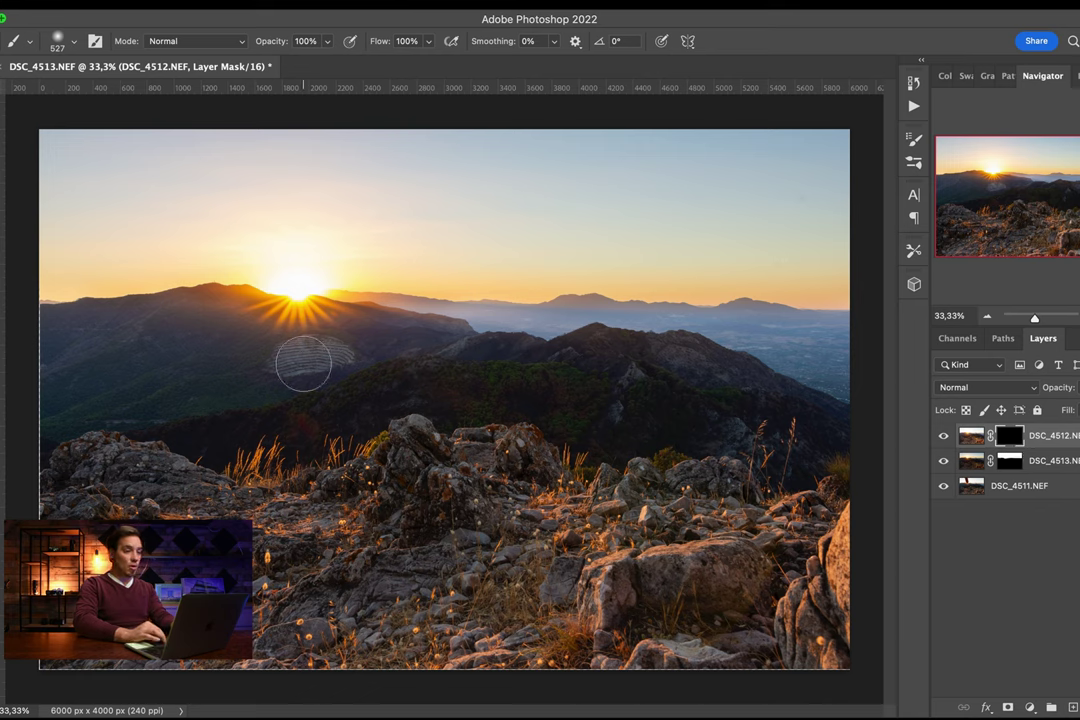
pyautogui.press(']')
pyautogui.press(']')
pyautogui.press(']')
pyautogui.press(']')
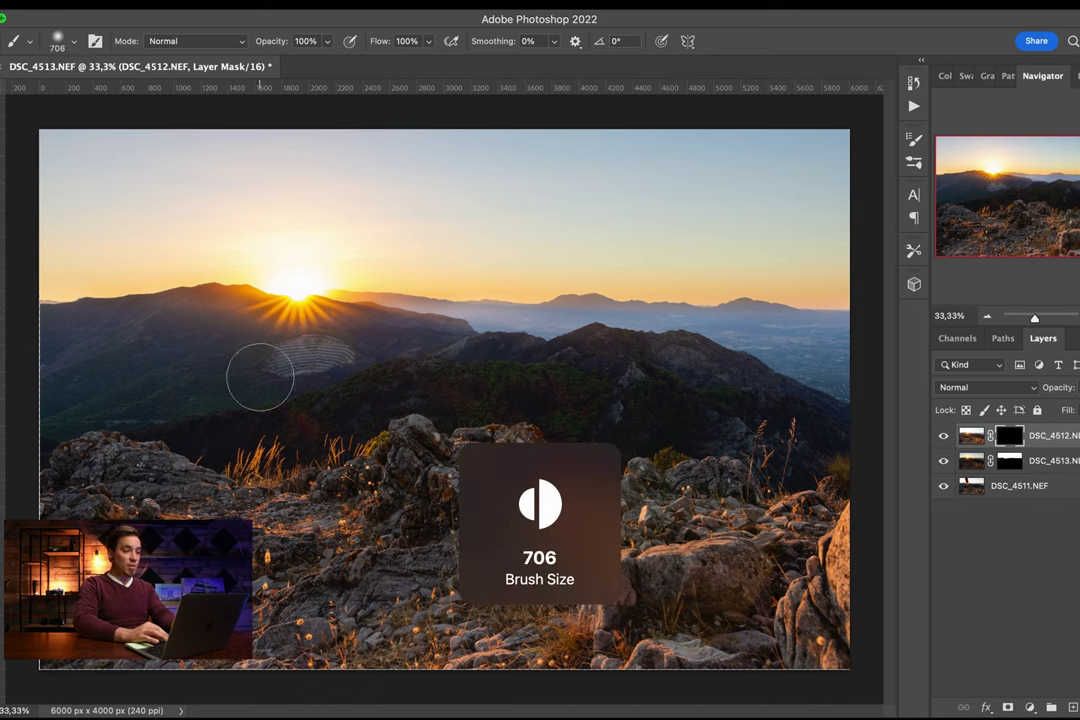
pyautogui.press(']')
pyautogui.press('[')
pyautogui.press(']')
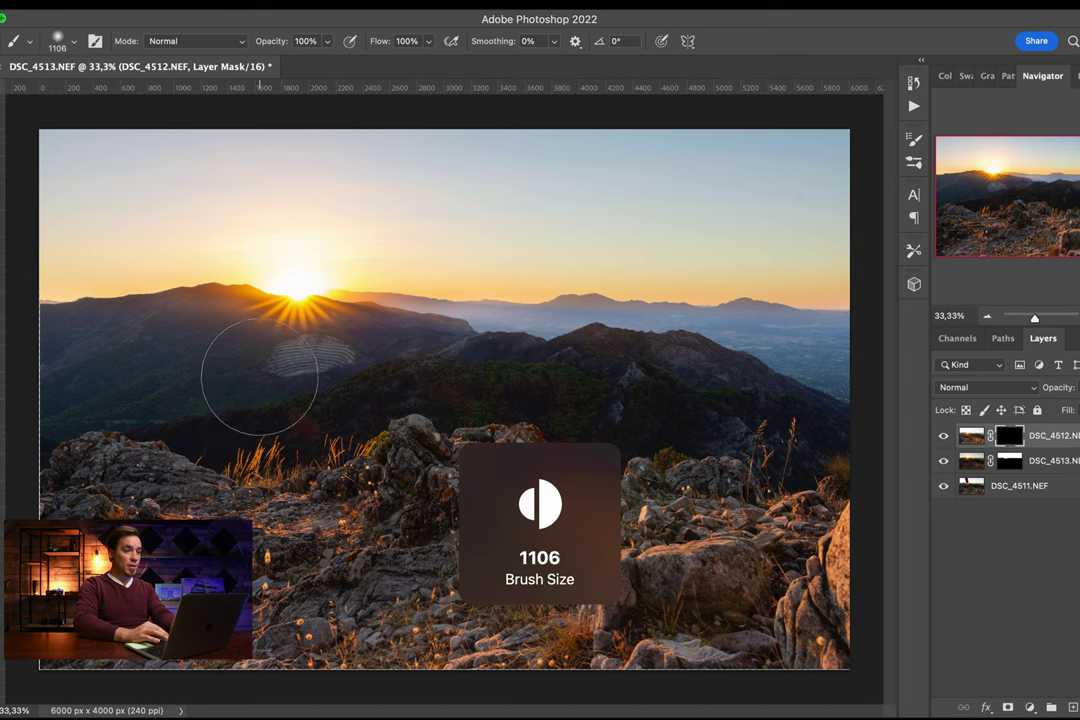
pyautogui.press('[')
pyautogui.press('2')
pyautogui.press('9')
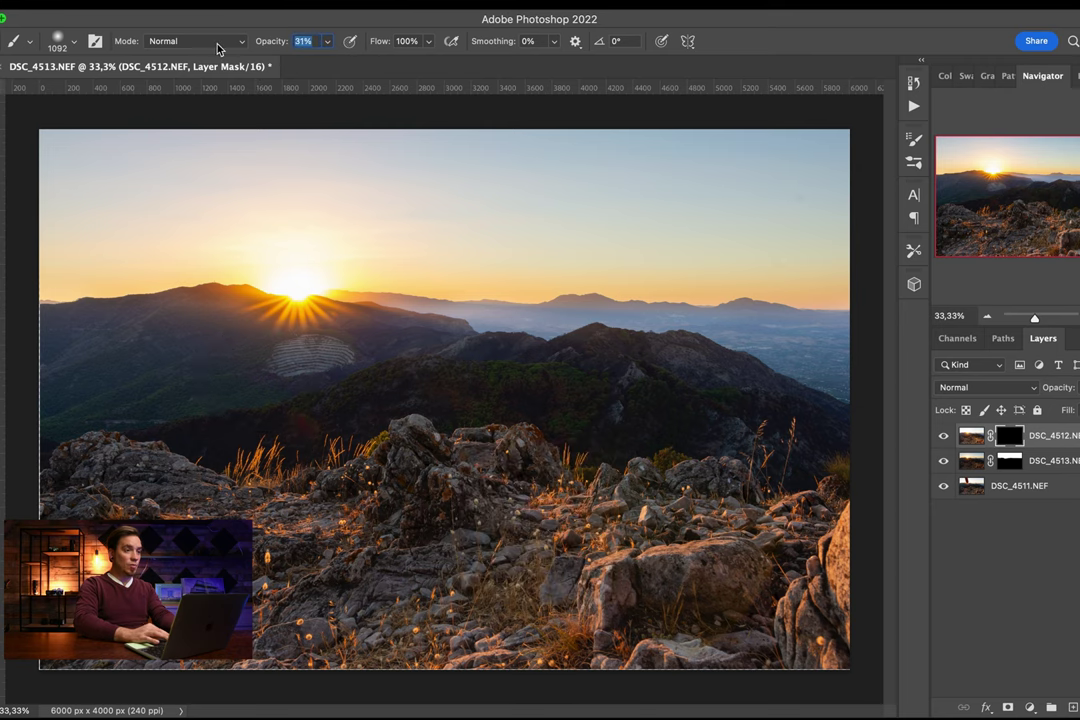
pyautogui.moveTo(384, 42); pyautogui.dragTo(335, 49)
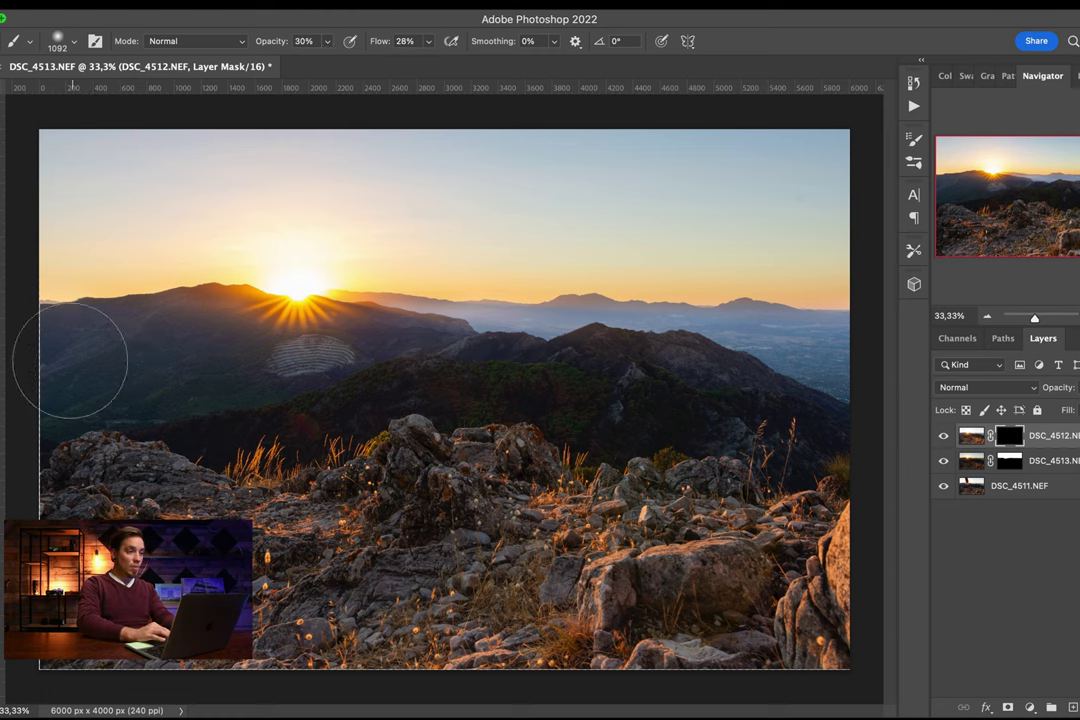
# Softly paint the sunburst rays back in along the horizon, mountains and foreground rocks.
pyautogui.moveTo(100, 360)
pyautogui.mouseDown()
pyautogui.moveTo(310, 364)
pyautogui.moveTo(438, 347)
pyautogui.moveTo(406, 347)
pyautogui.moveTo(729, 355)
pyautogui.moveTo(716, 353)
pyautogui.moveTo(843, 373)
pyautogui.mouseUp()
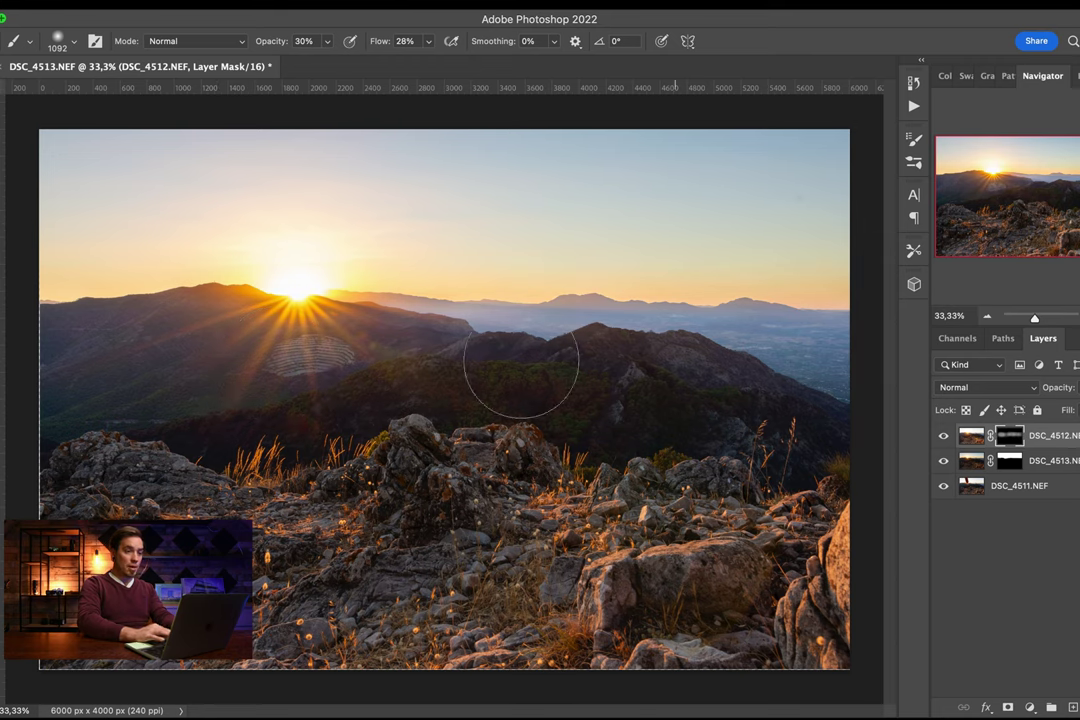
pyautogui.moveTo(486, 360)
pyautogui.mouseDown()
pyautogui.moveTo(240, 330)
pyautogui.moveTo(159, 357)
pyautogui.moveTo(72, 352)
pyautogui.moveTo(285, 392)
pyautogui.moveTo(35, 330)
pyautogui.moveTo(194, 370)
pyautogui.mouseUp()
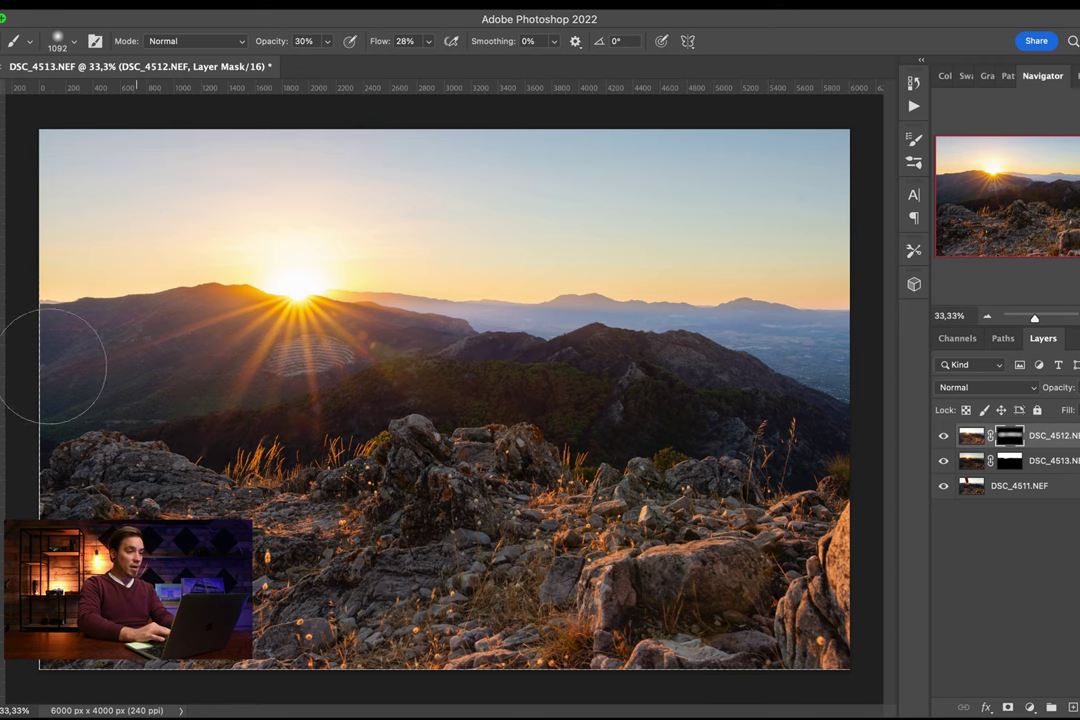
pyautogui.moveTo(50, 366)
pyautogui.mouseDown()
pyautogui.moveTo(57, 398)
pyautogui.moveTo(265, 410)
pyautogui.moveTo(69, 426)
pyautogui.moveTo(309, 377)
pyautogui.mouseUp()
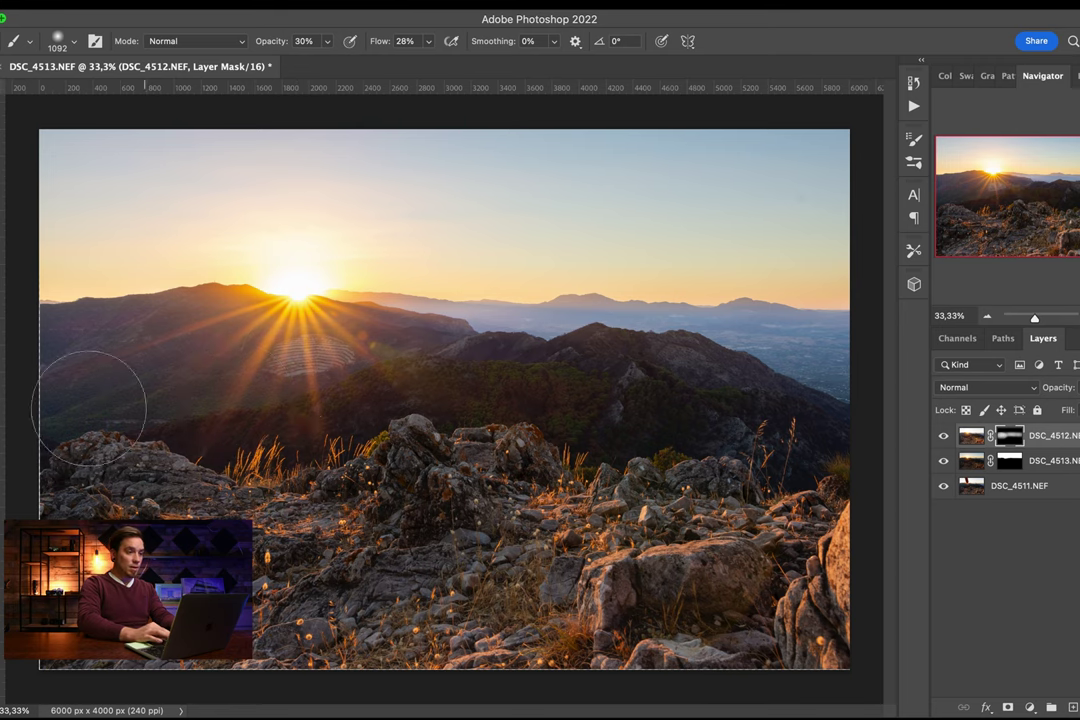
pyautogui.moveTo(89, 408); pyautogui.dragTo(207, 377)
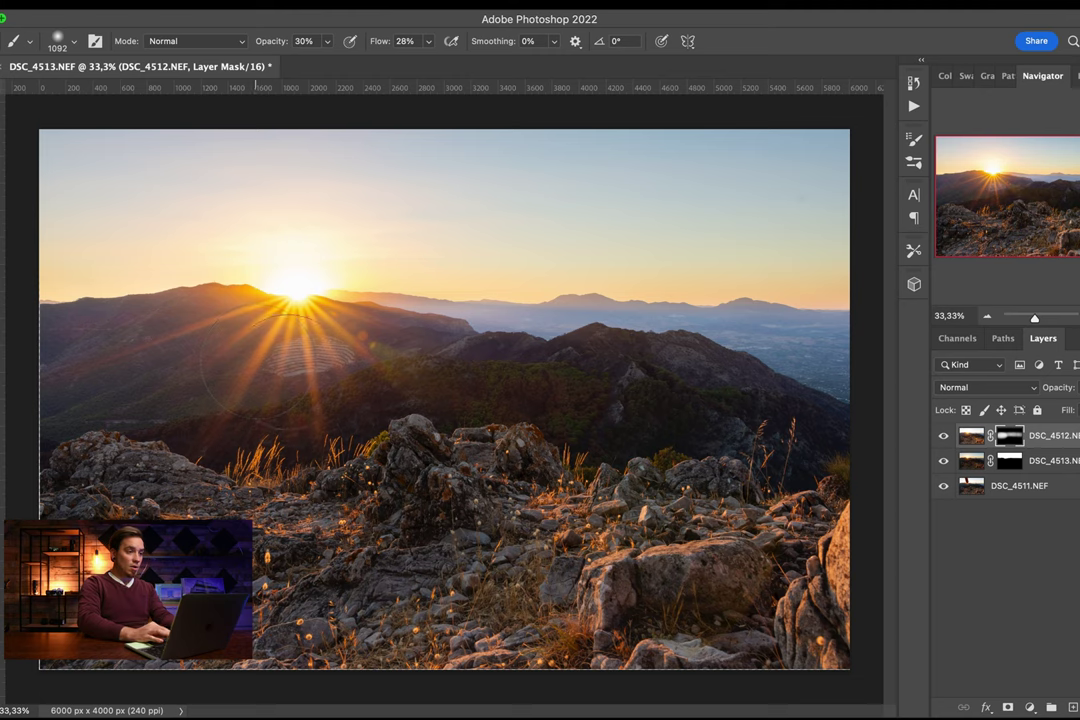
pyautogui.moveTo(621, 374); pyautogui.dragTo(640, 383)
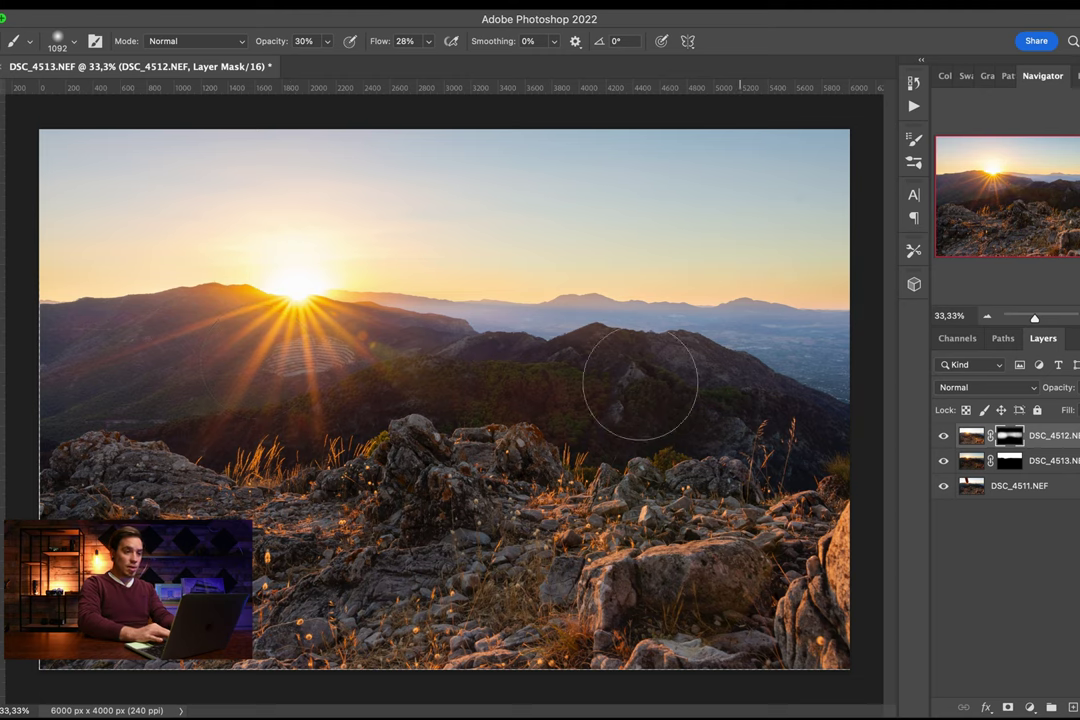
pyautogui.moveTo(299, 471); pyautogui.dragTo(276, 395)
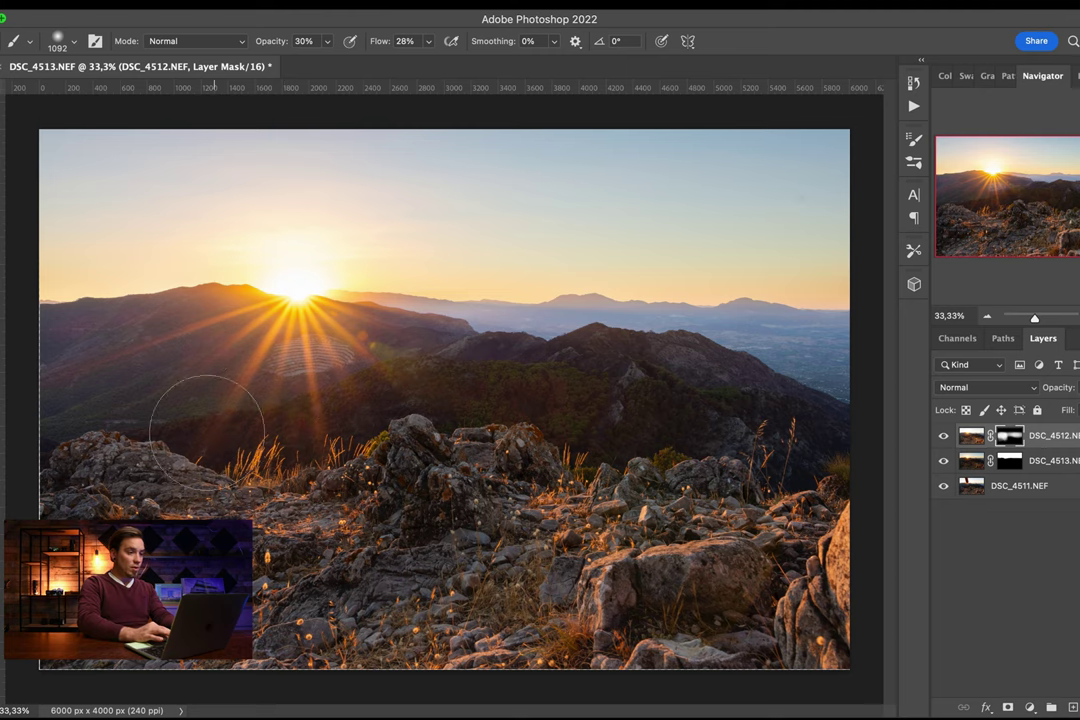
pyautogui.moveTo(207, 432)
pyautogui.mouseDown()
pyautogui.moveTo(162, 429)
pyautogui.moveTo(169, 374)
pyautogui.moveTo(80, 393)
pyautogui.moveTo(98, 360)
pyautogui.mouseUp()
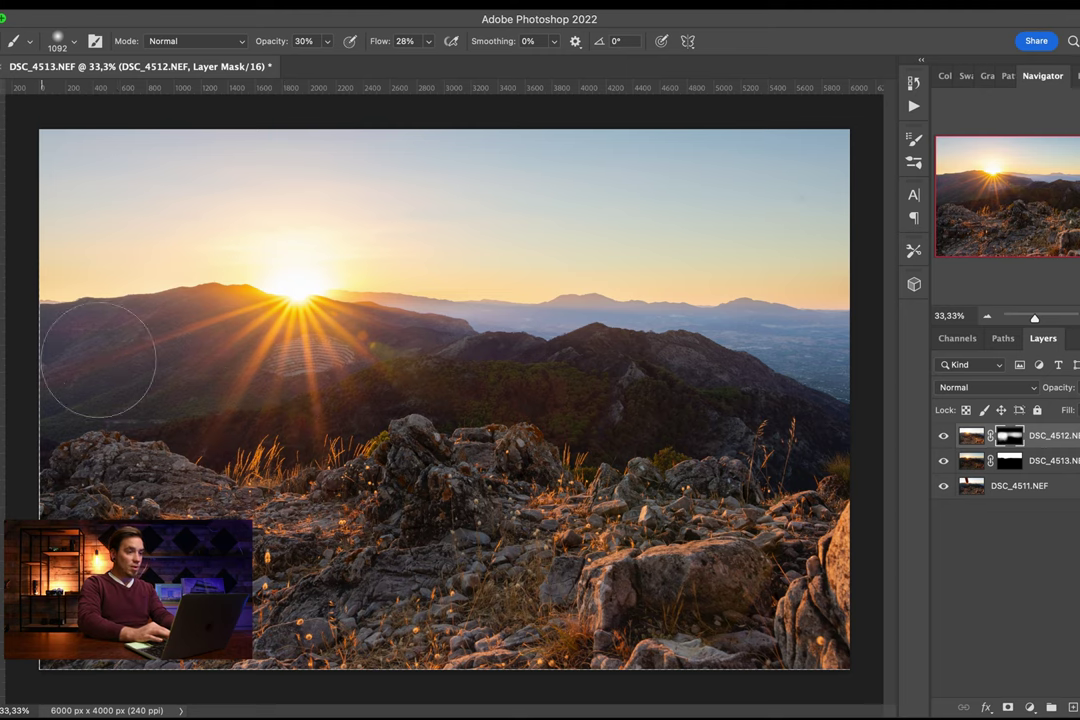
pyautogui.moveTo(549, 454)
pyautogui.mouseDown()
pyautogui.moveTo(470, 410)
pyautogui.moveTo(557, 470)
pyautogui.mouseUp()
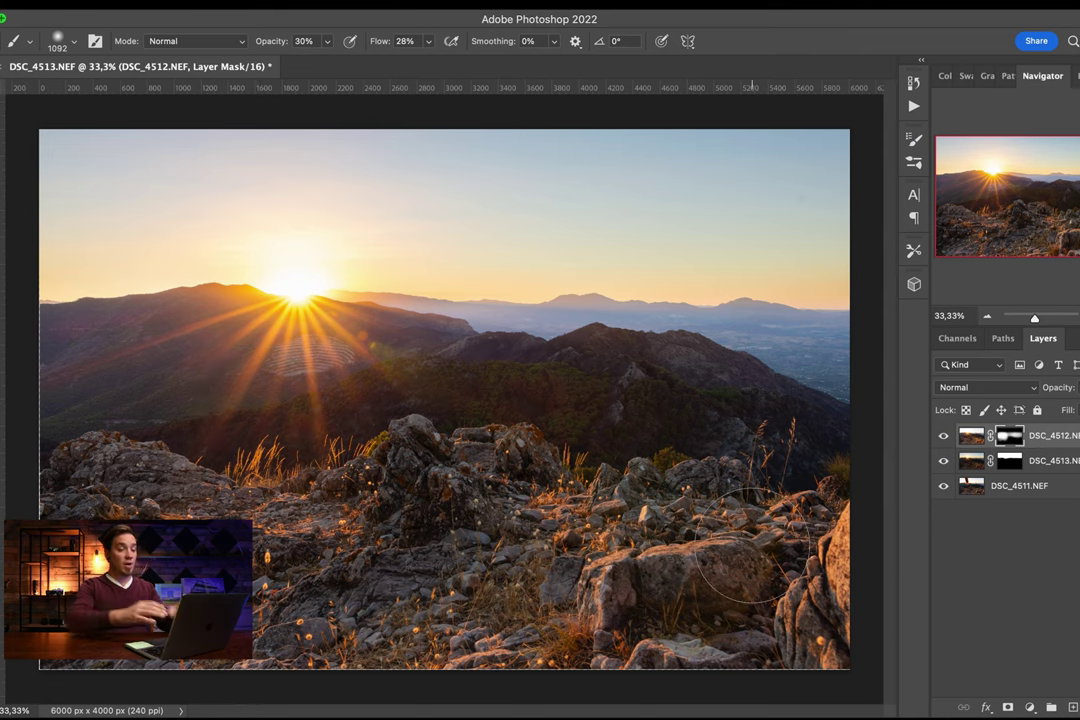
pyautogui.moveTo(705, 598)
pyautogui.mouseDown()
pyautogui.moveTo(605, 630)
pyautogui.moveTo(600, 540)
pyautogui.mouseUp()
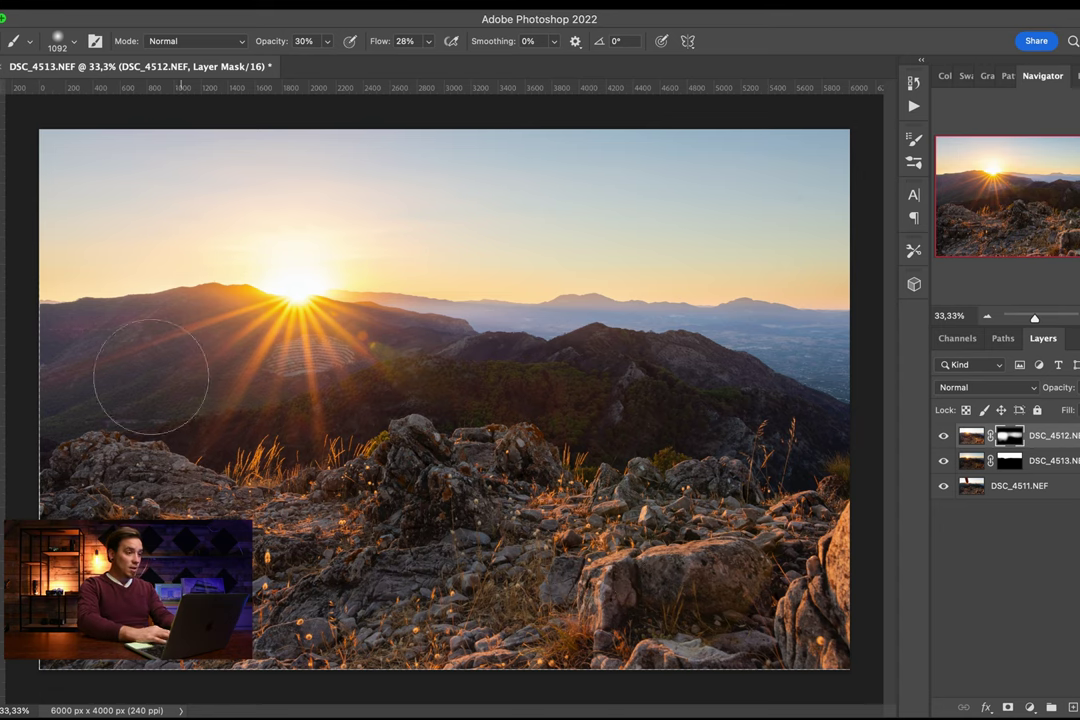
pyautogui.click(1011, 463)
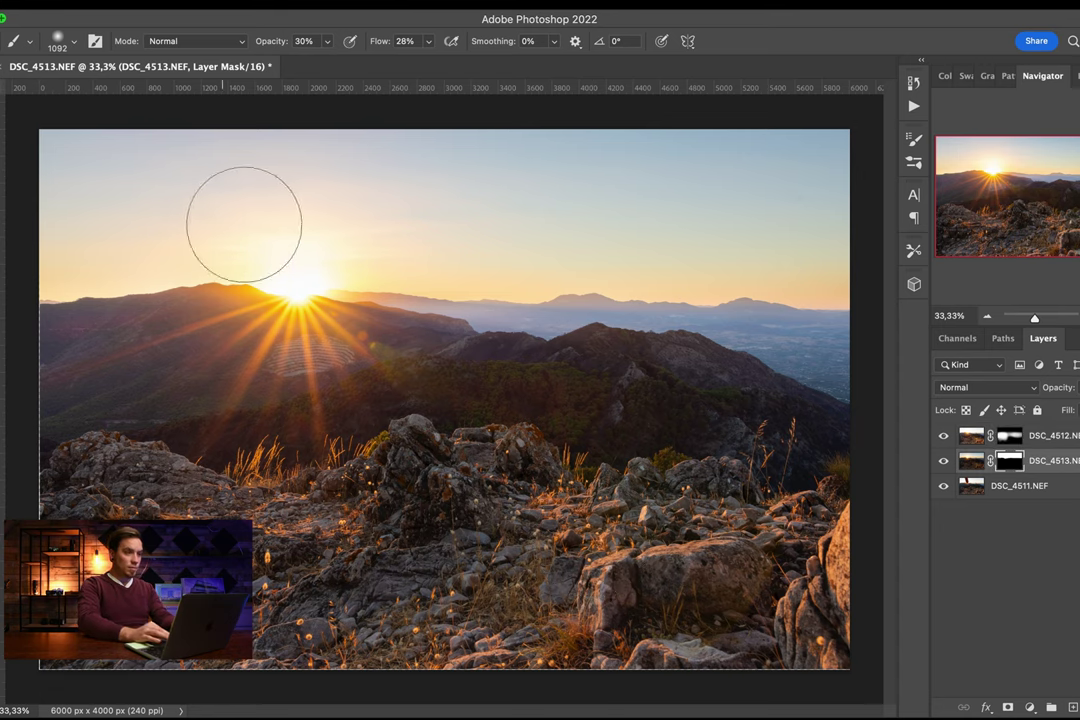